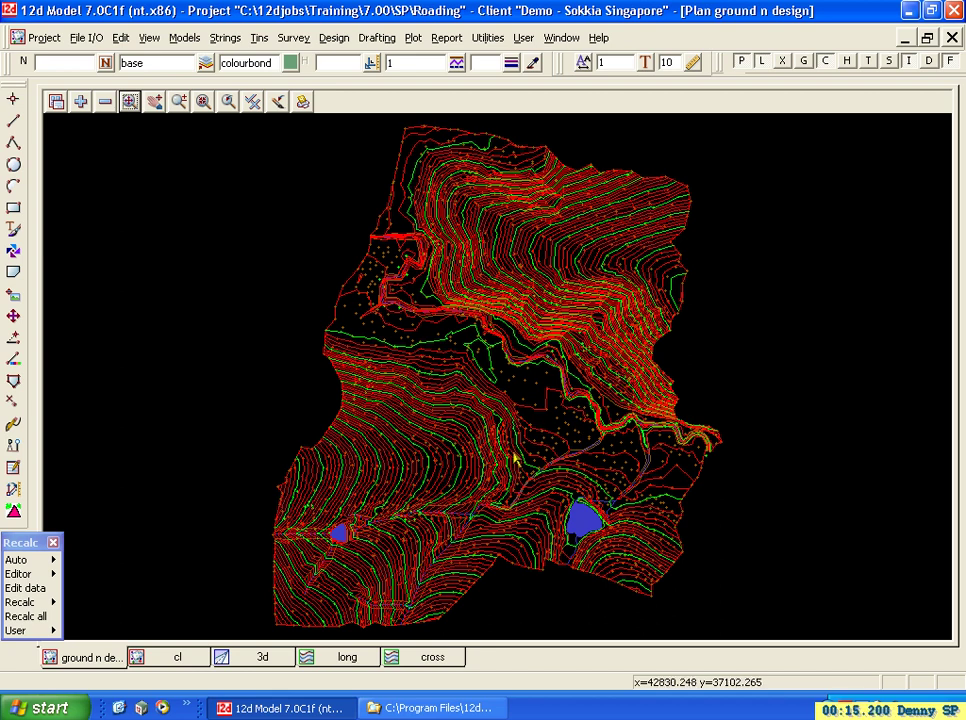
- Examine the ground contours around the ponds and drainage channels in the ground n design plan view
scroll(427, 571, "up", 3)
scroll(87, 442, "down", 1)
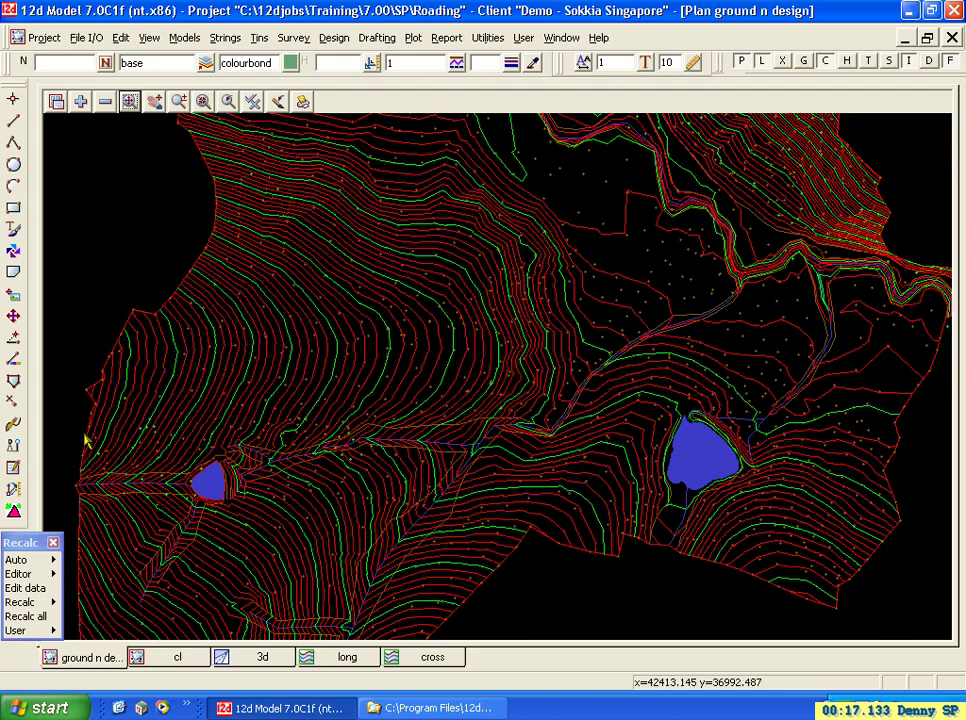
scroll(837, 511, "up", 1)
scroll(420, 485, "down", 2)
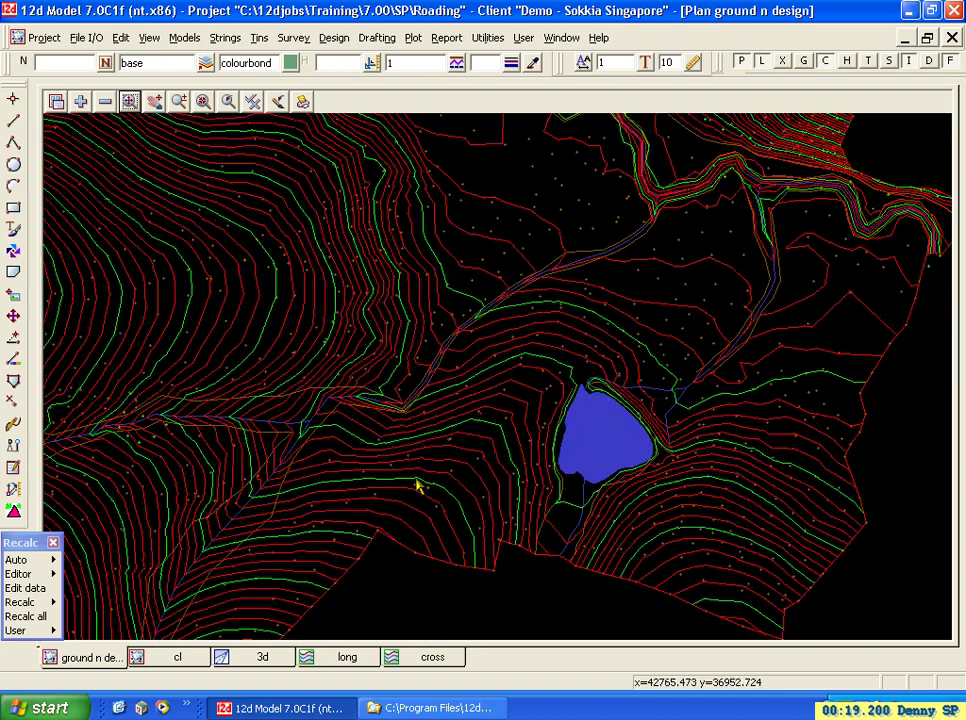
scroll(880, 318, "up", 1)
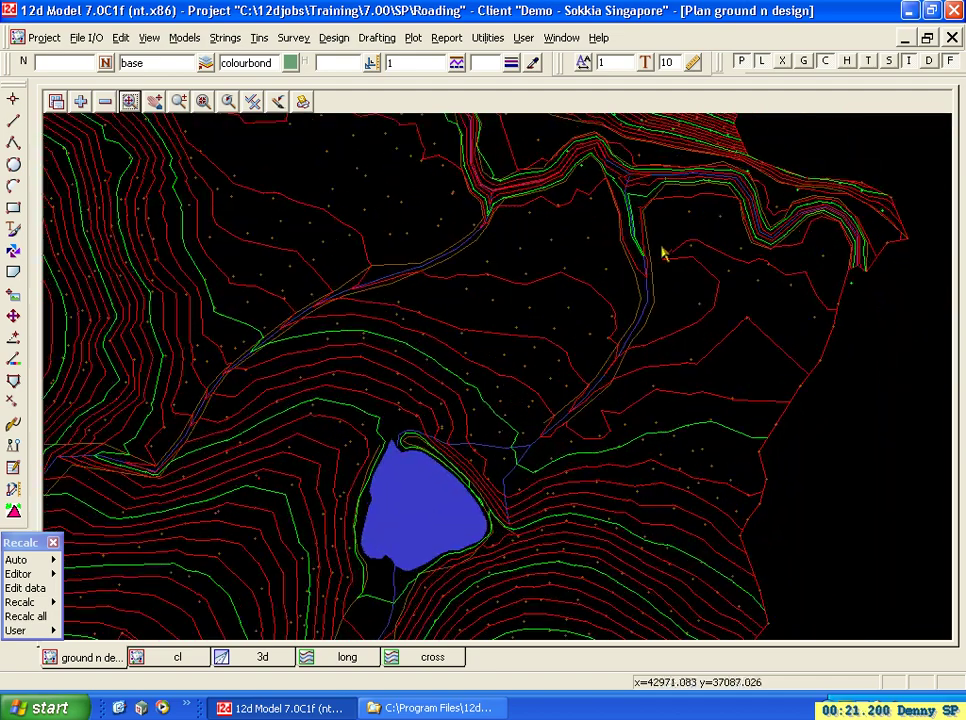
scroll(712, 241, "up", 1)
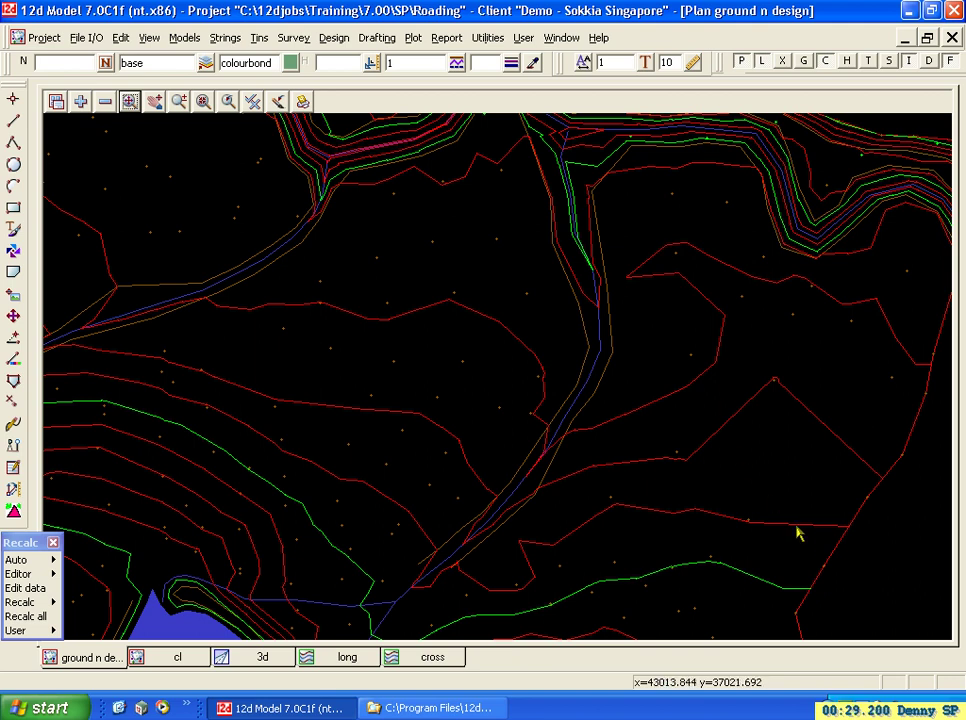
scroll(806, 545, "down", 1)
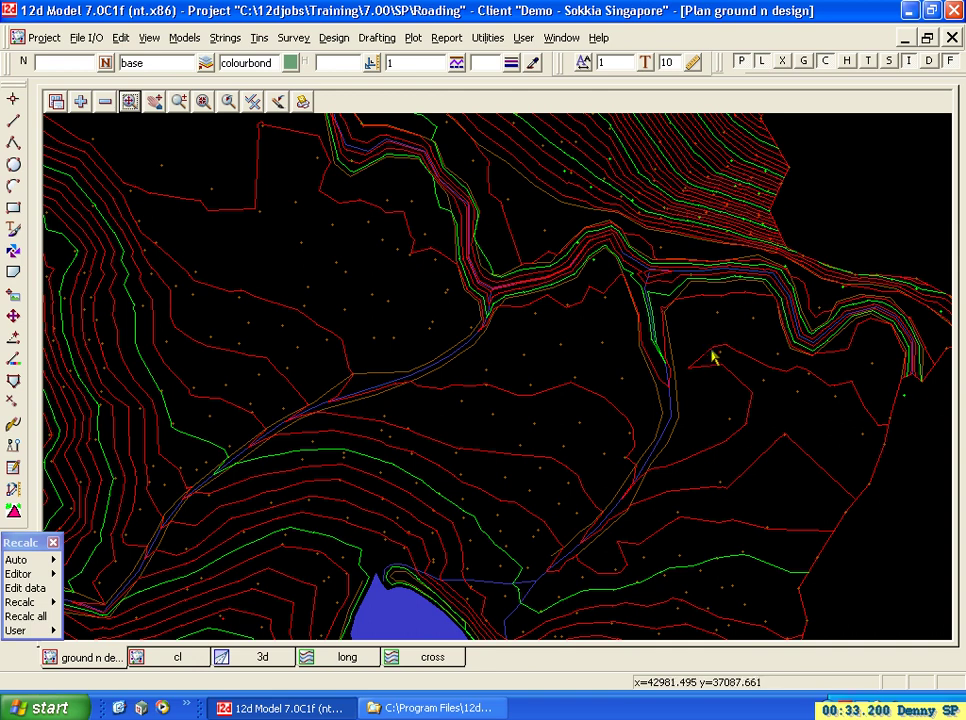
scroll(745, 365, "up", 1)
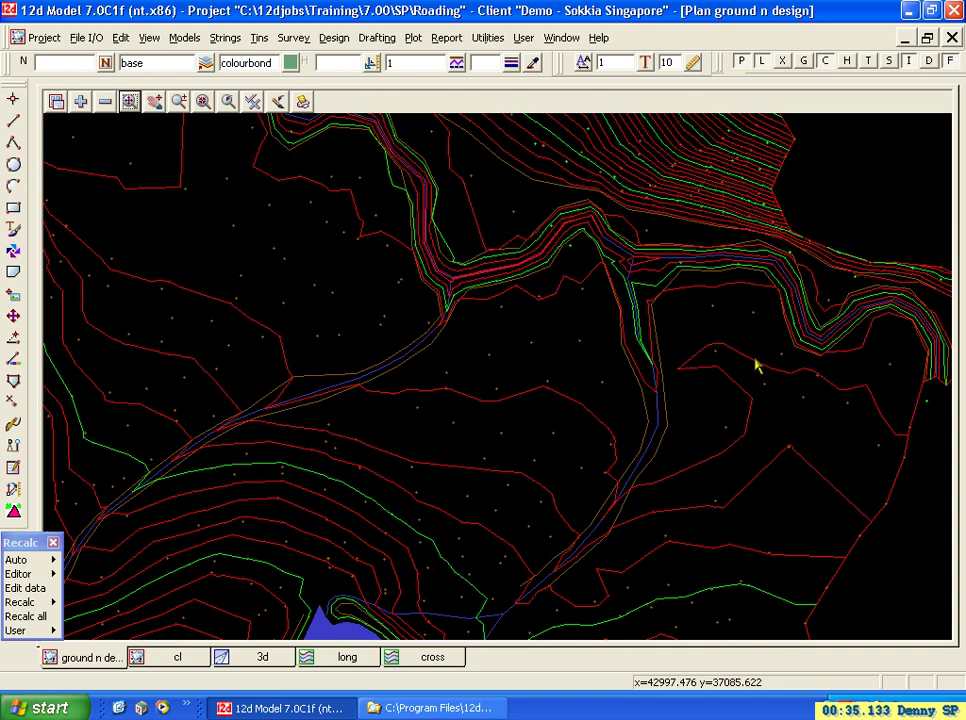
scroll(660, 290, "up", 1)
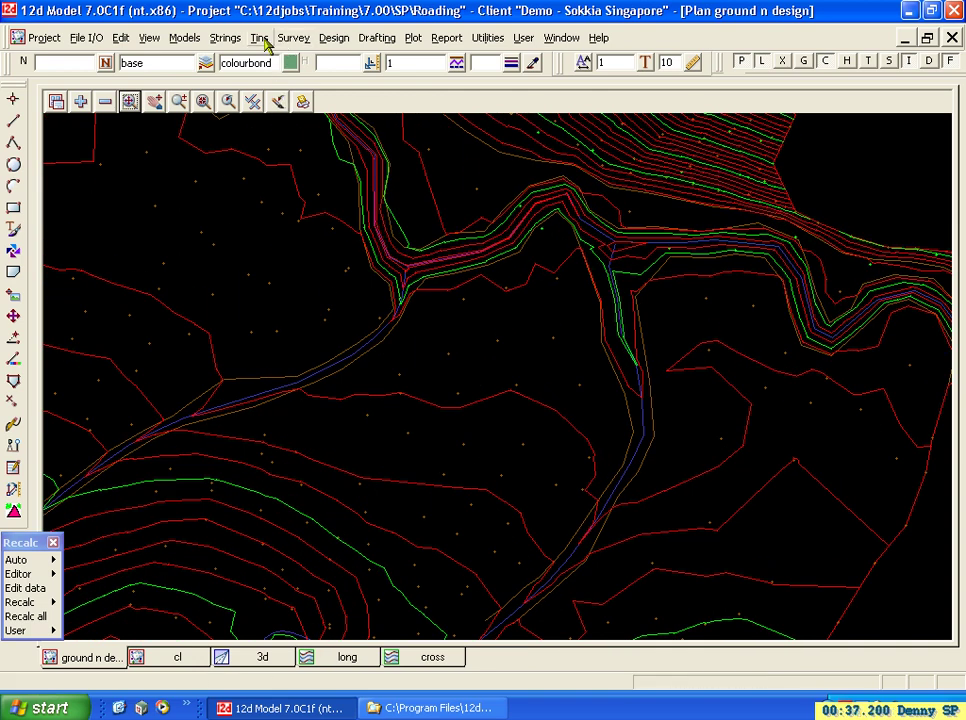
- Open the floating Tin Edit menu and place it just above the Recalc menu
left_click(262, 40)
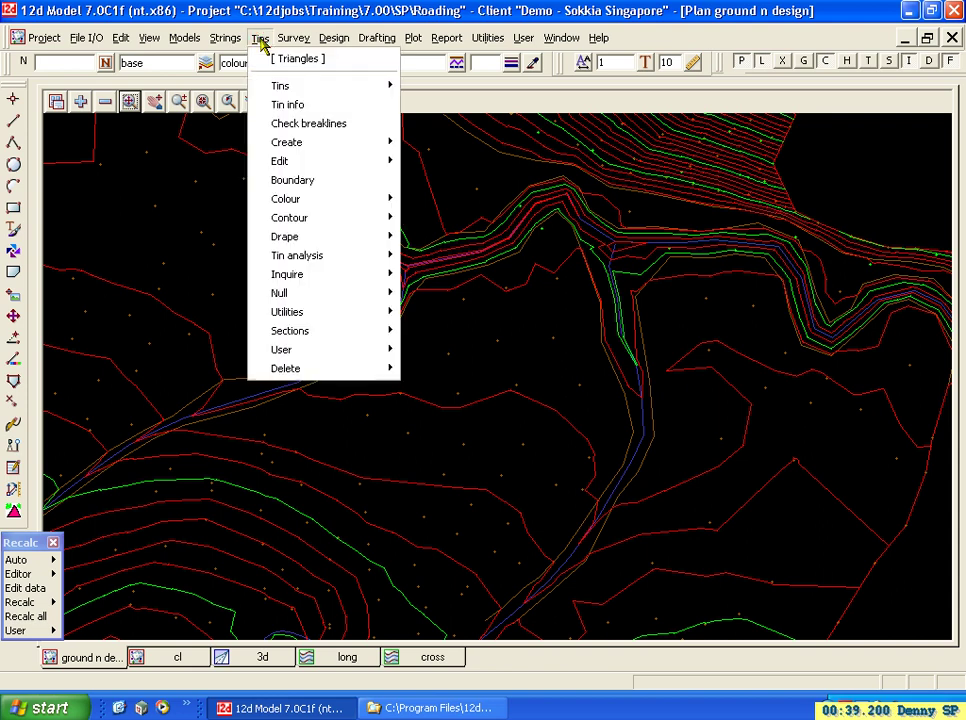
mouse_move(280, 162)
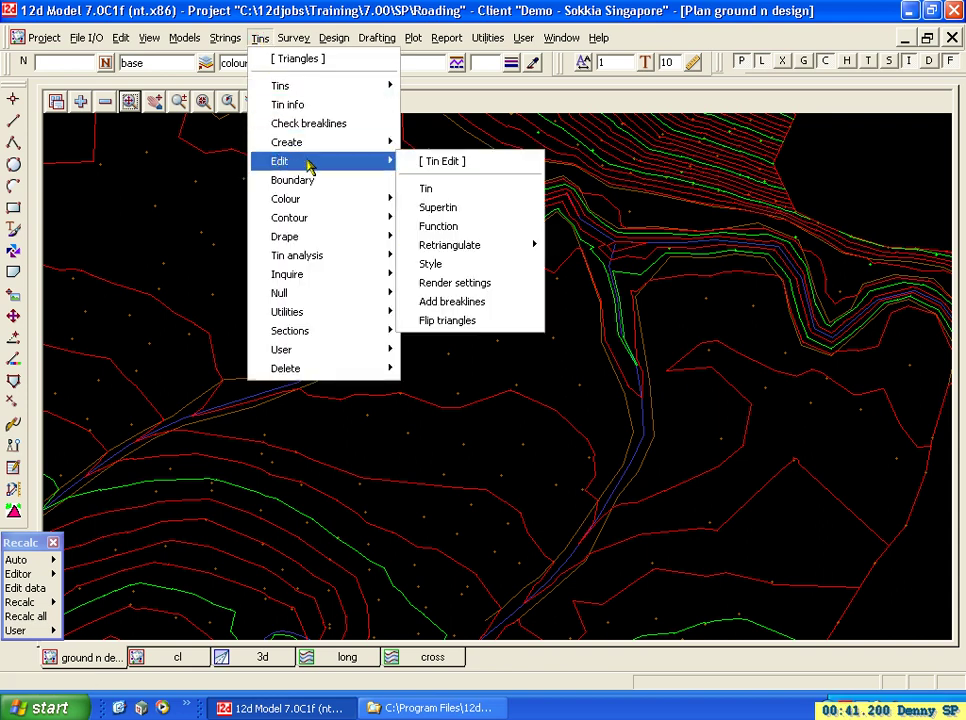
left_click(455, 165)
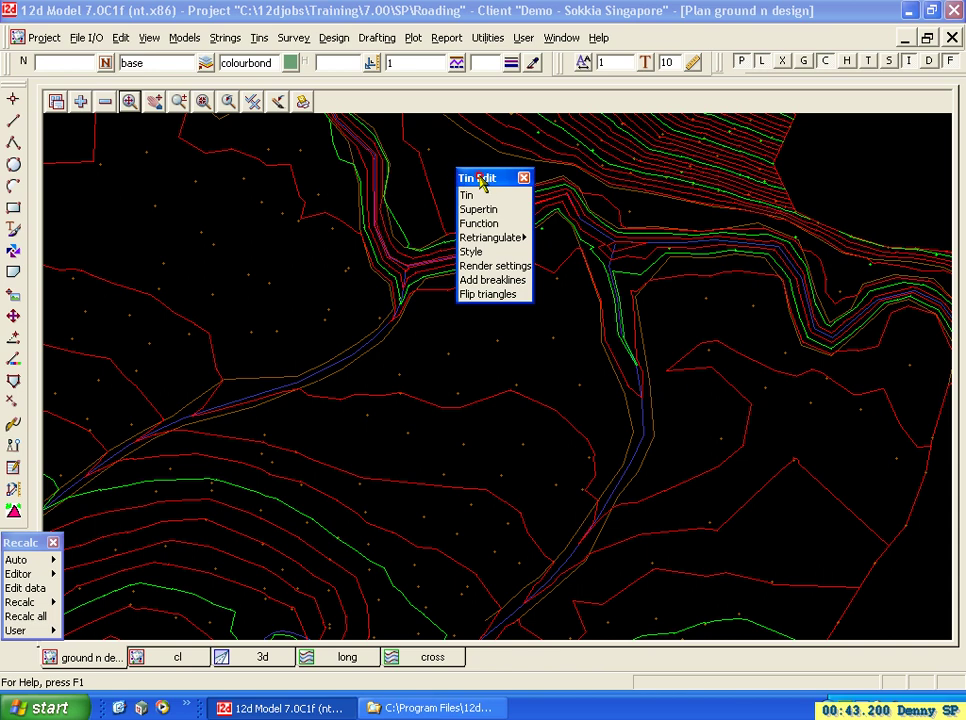
left_click_drag(72, 400, 74, 400)
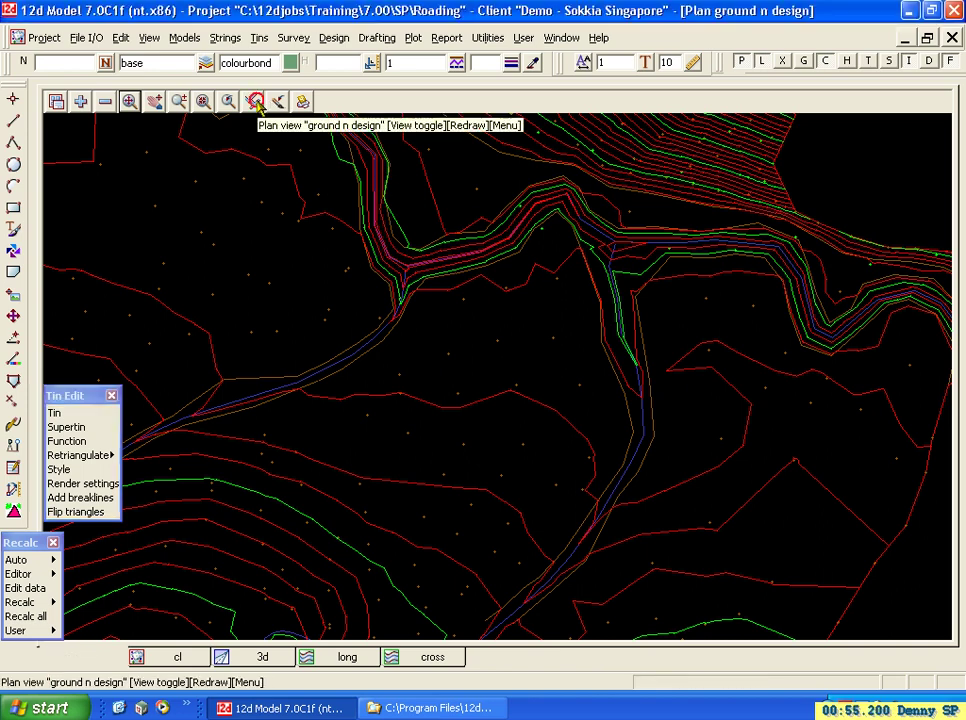
- Turn on tin edges in the ground n design plan view, focusing on the area beside the drainage channel
left_click(255, 104)
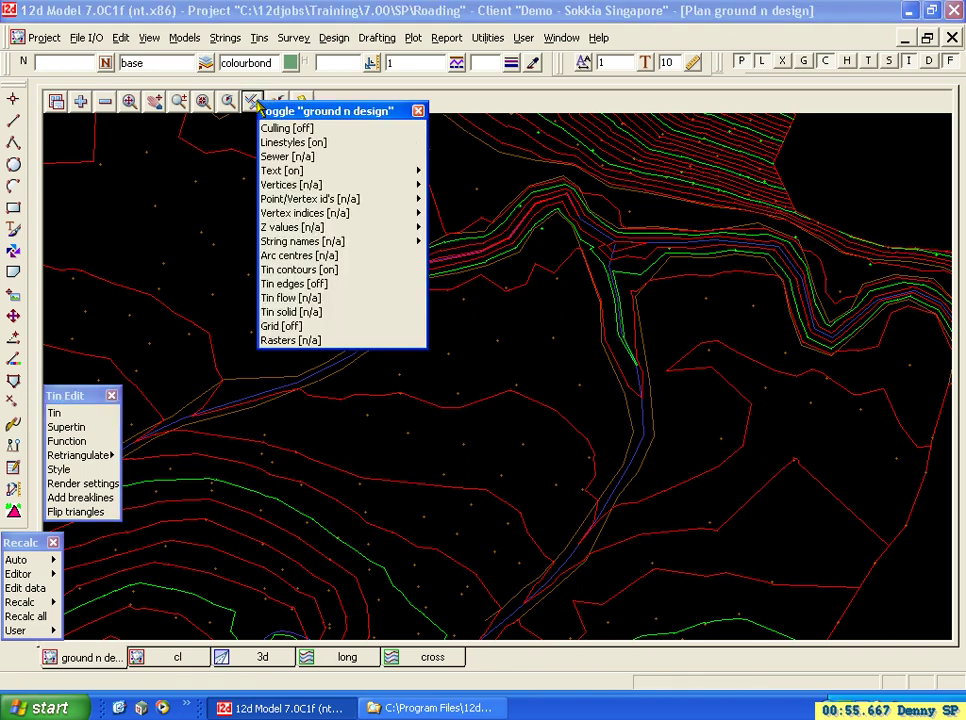
left_click(285, 285)
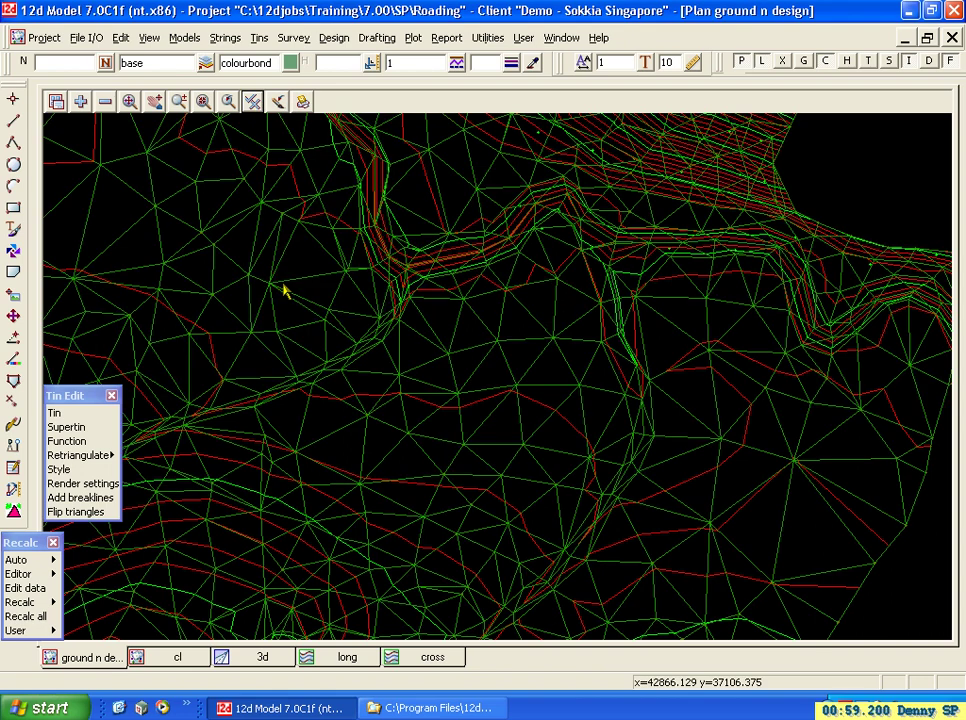
scroll(627, 340, "up", 5)
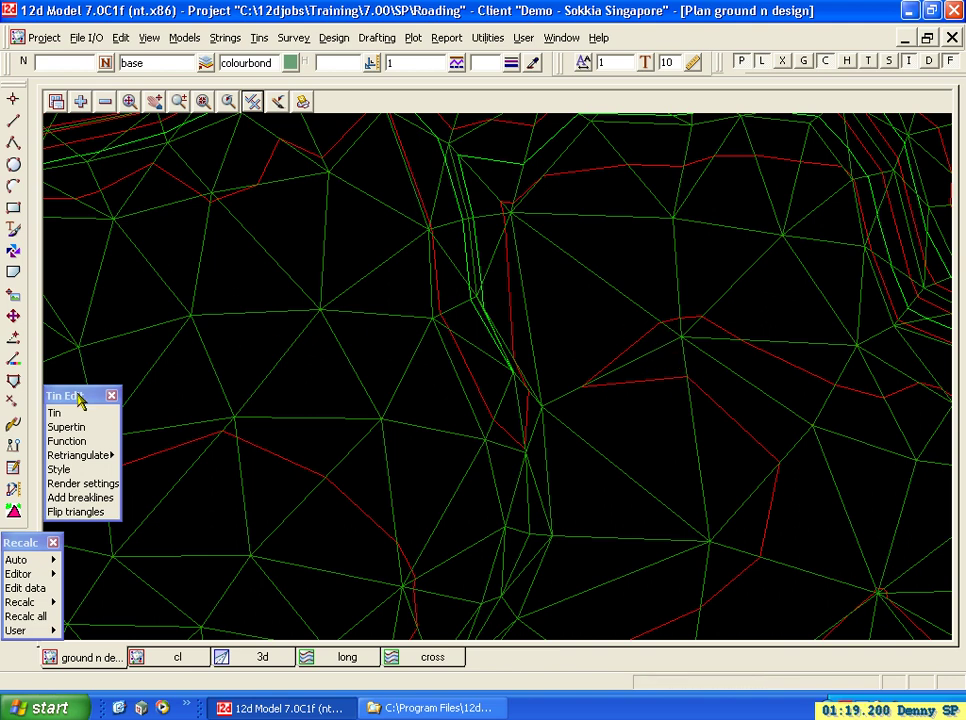
- Start adding breaklines with ground as the tin, leaving the model for breaklines empty
left_click(79, 498)
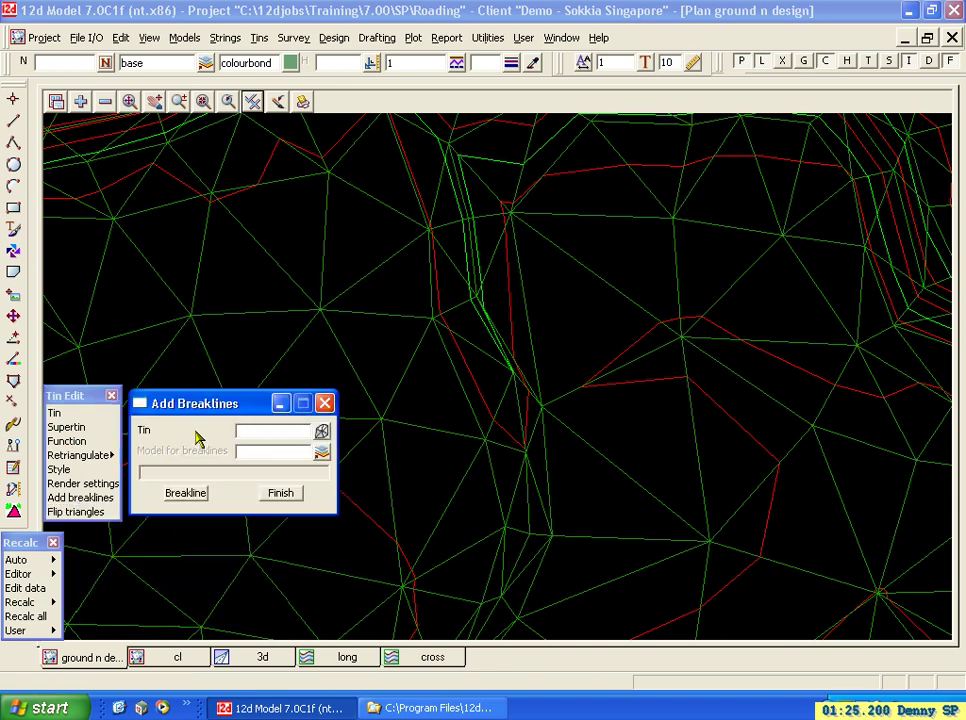
left_click(322, 431)
double_click(379, 476)
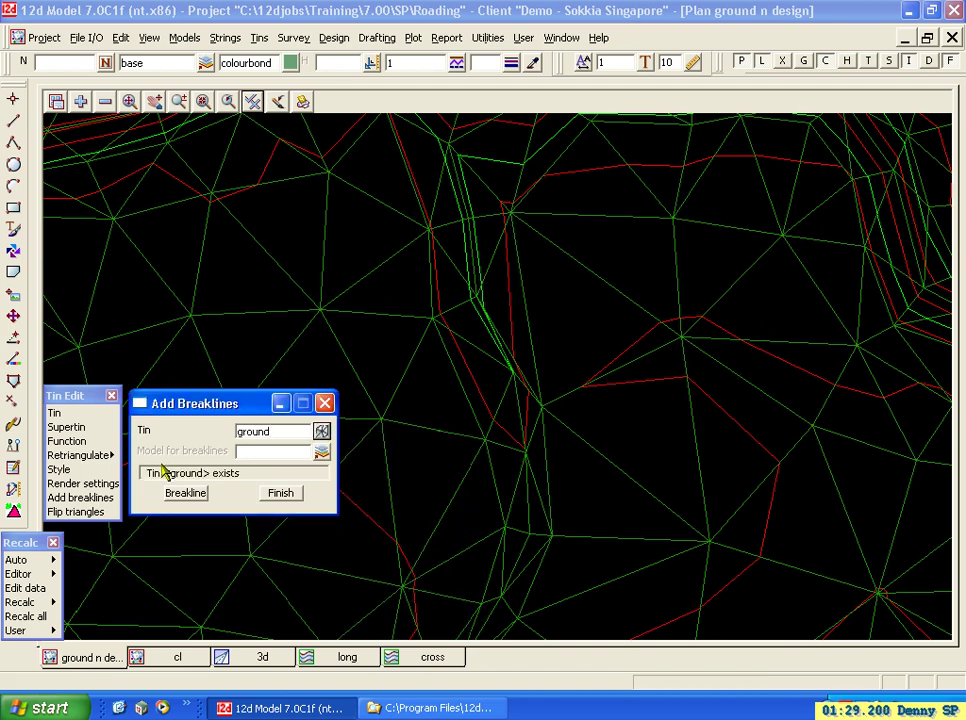
left_click(250, 453)
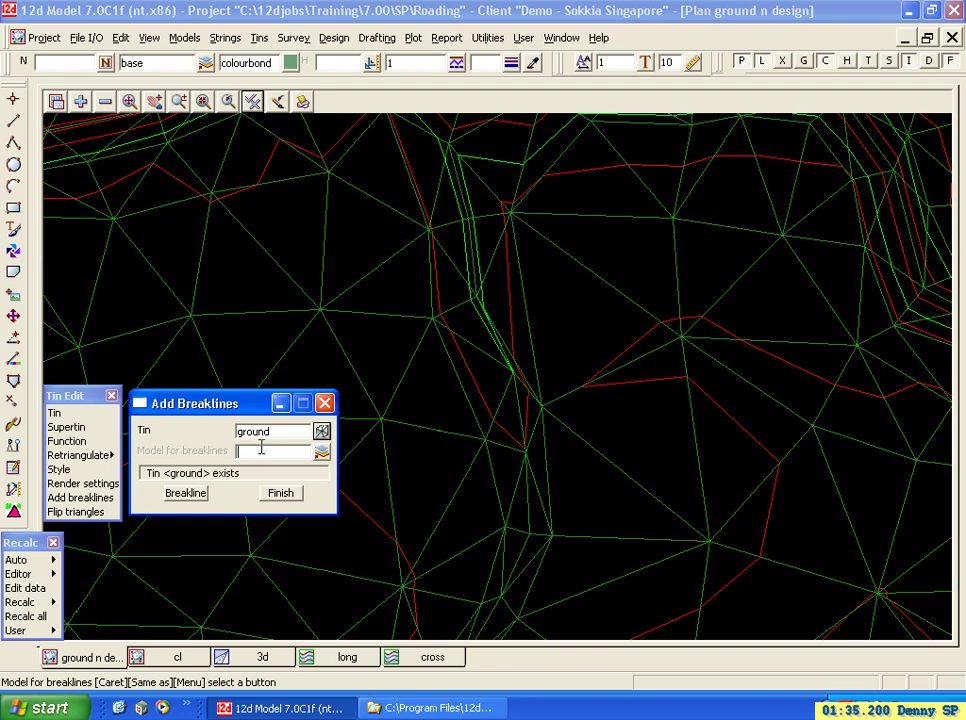
left_click(254, 467)
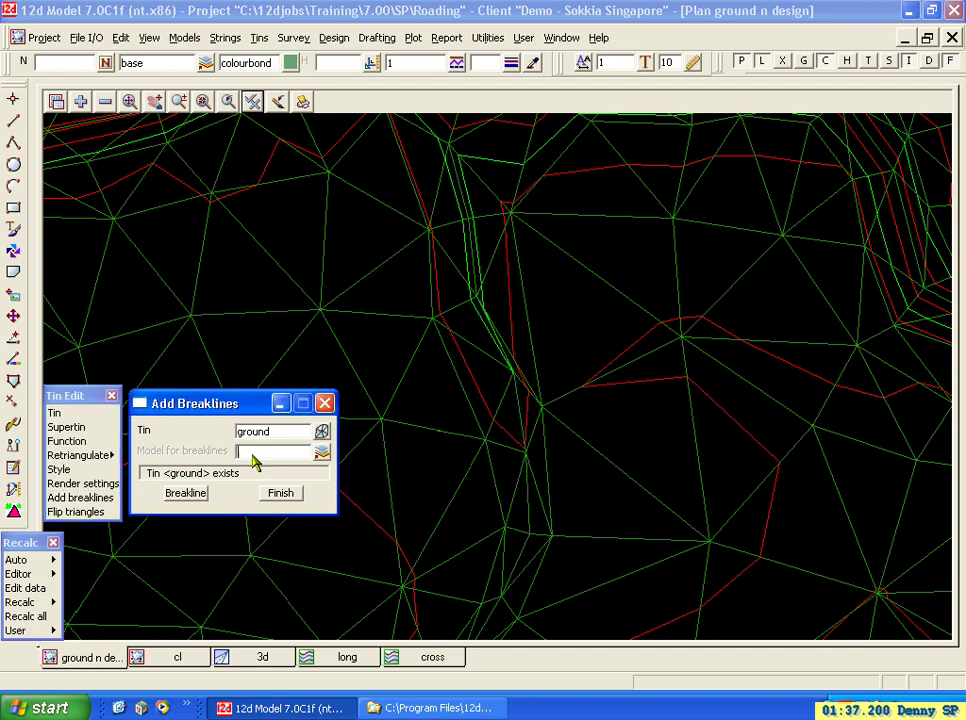
- Add a breakline from the bank string vertex beside the channel to the topo point southeast of it, and redraw the view
left_click(190, 495)
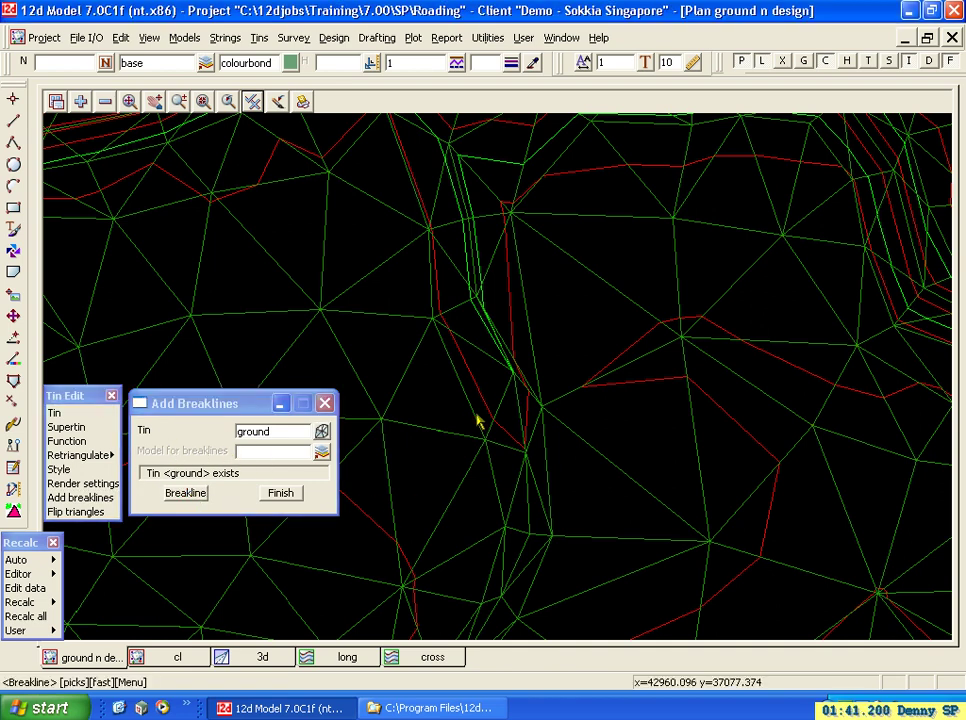
left_click(512, 218)
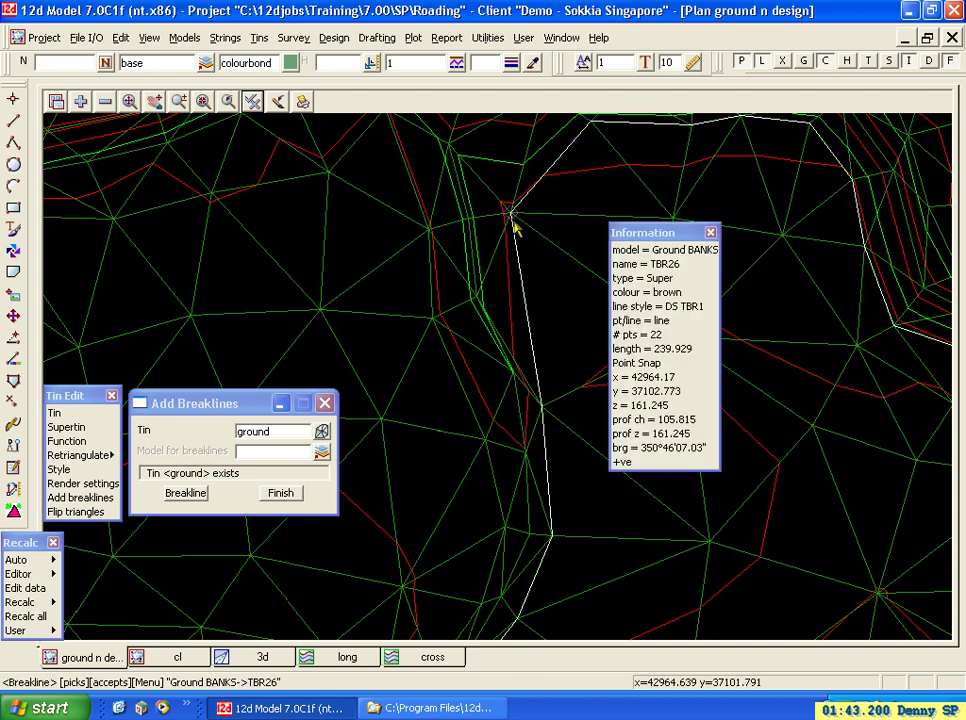
middle_click(514, 227)
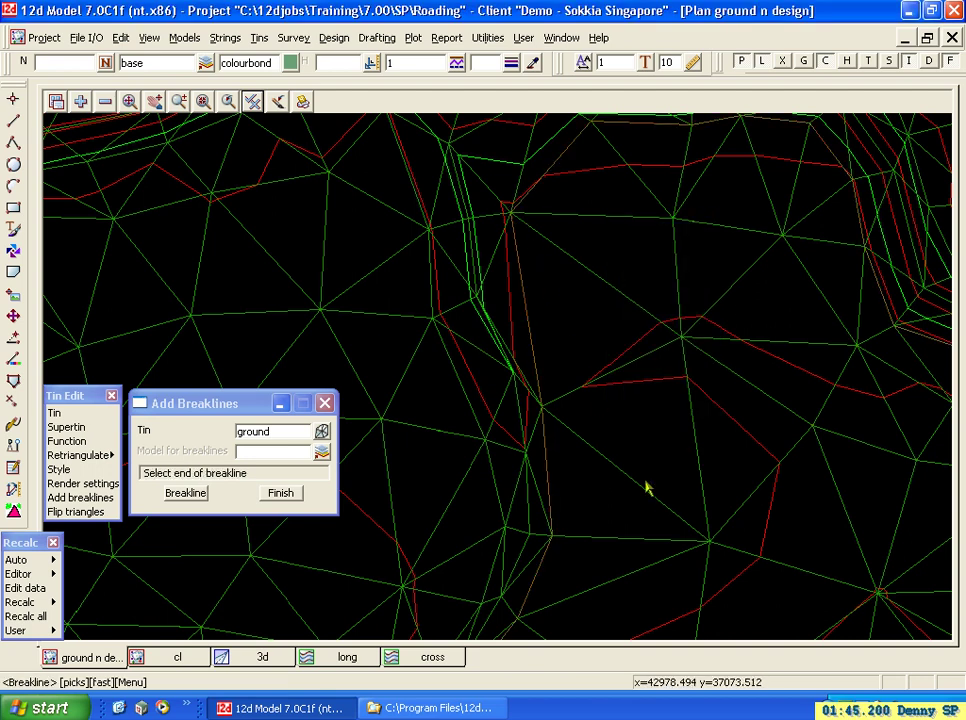
left_click(708, 545)
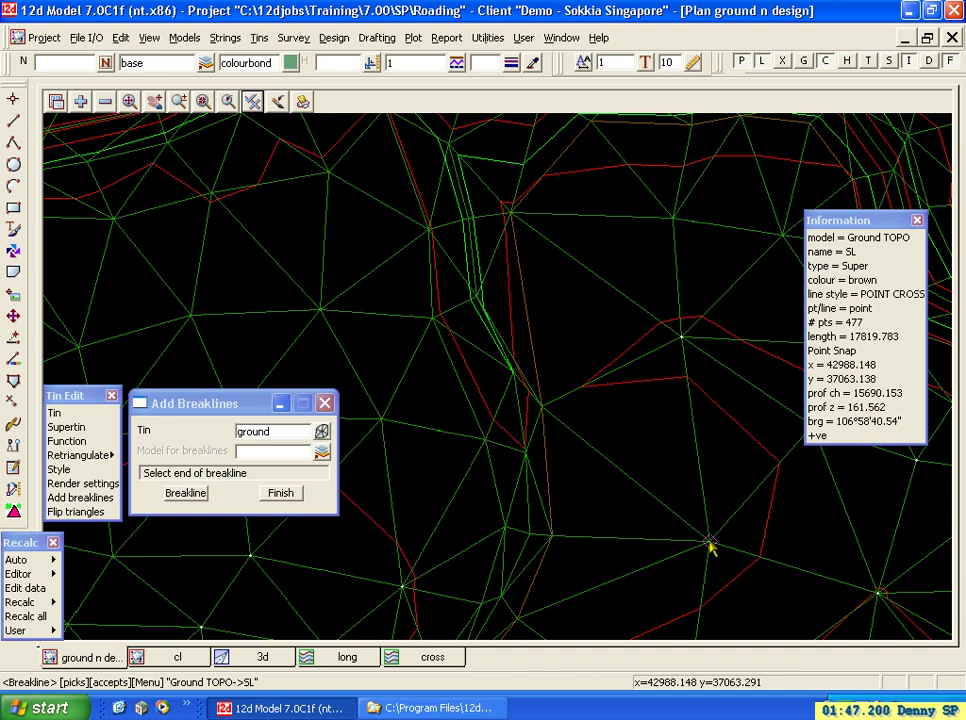
middle_click(708, 545)
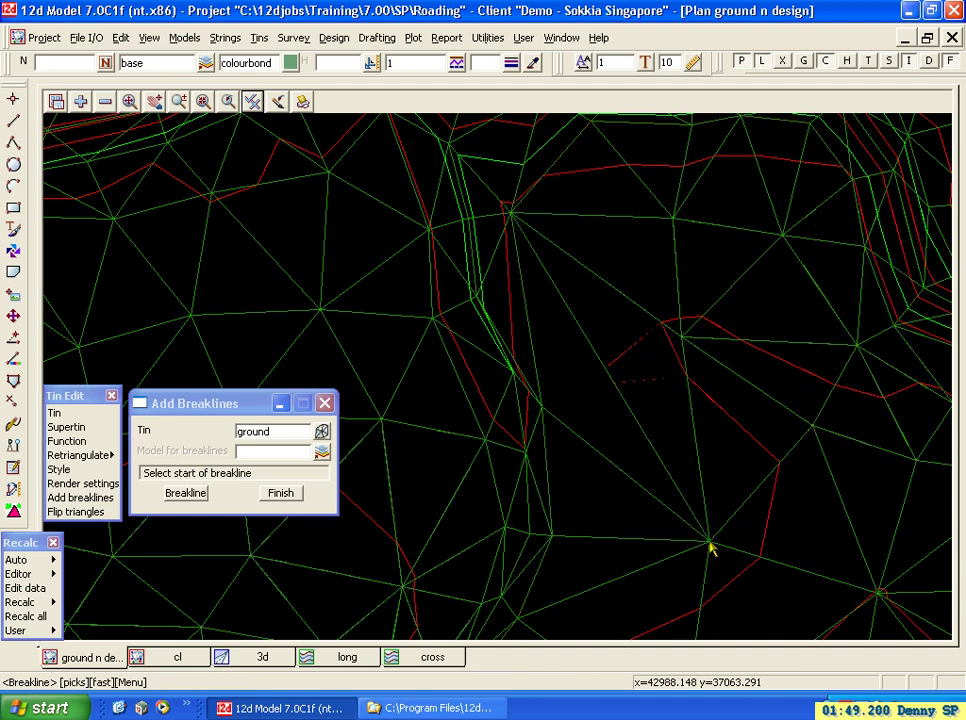
left_click(278, 103)
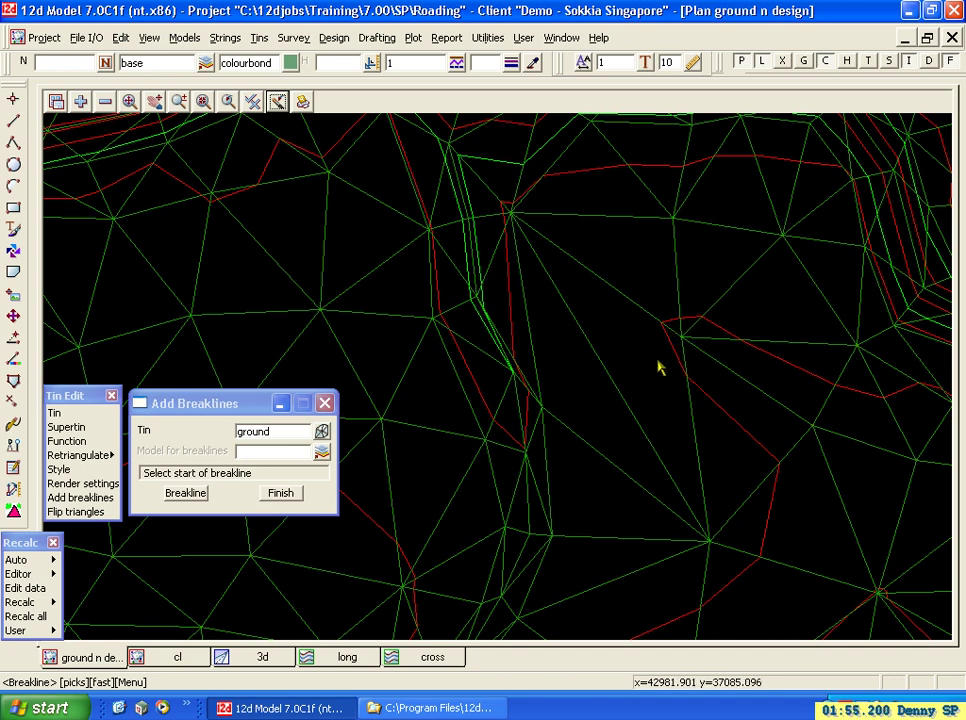
- Retriangulate the ground tin from its source data
left_click(241, 403)
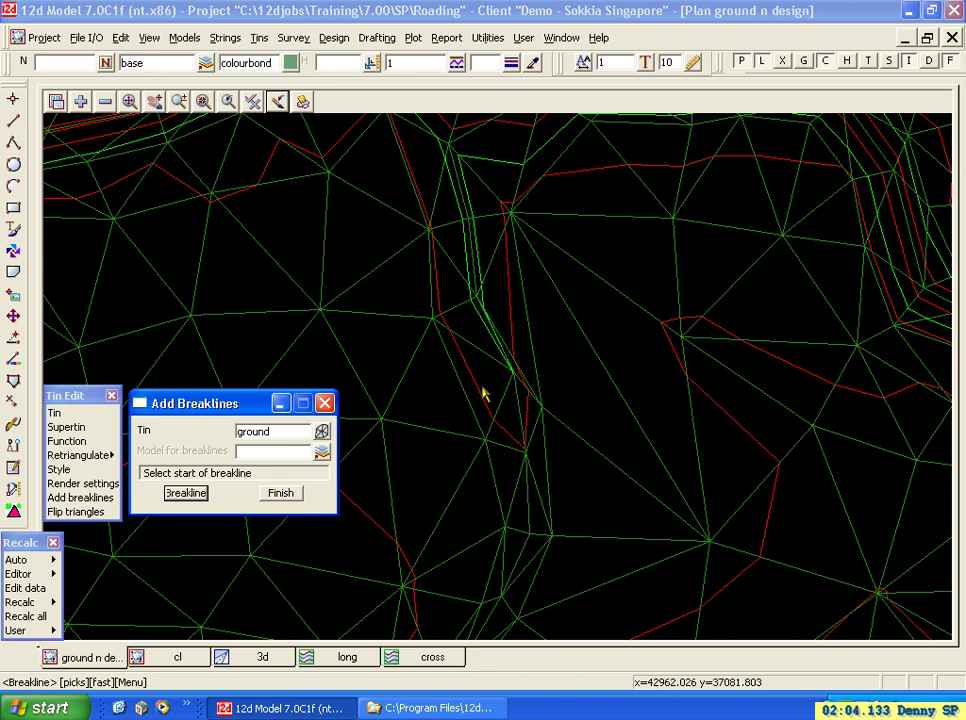
left_click(98, 396)
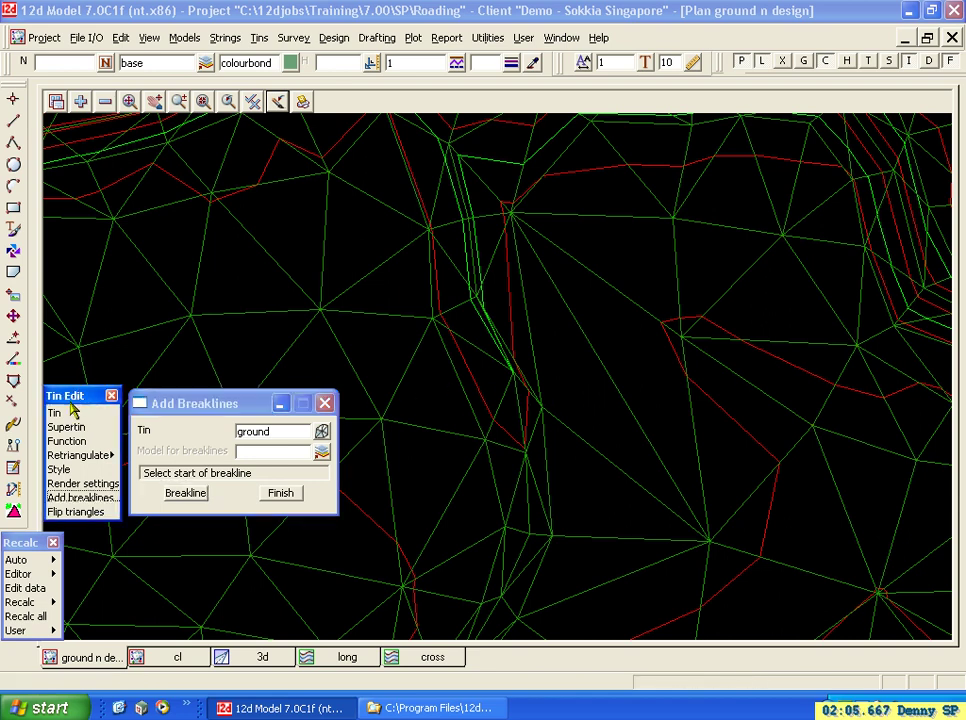
left_click(110, 455)
left_click(138, 492)
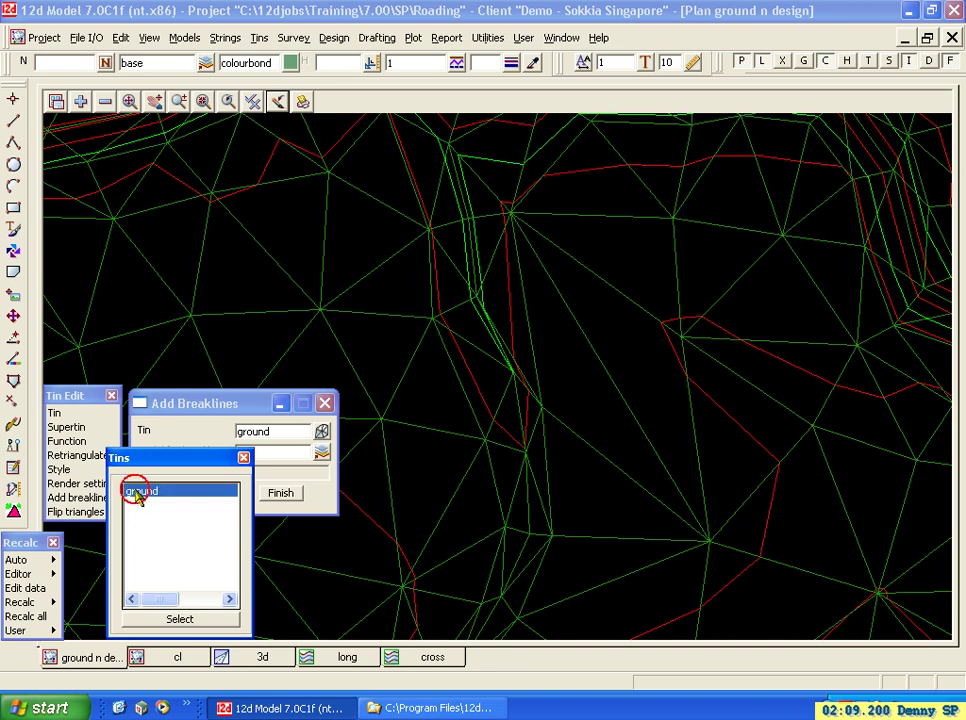
left_click(180, 620)
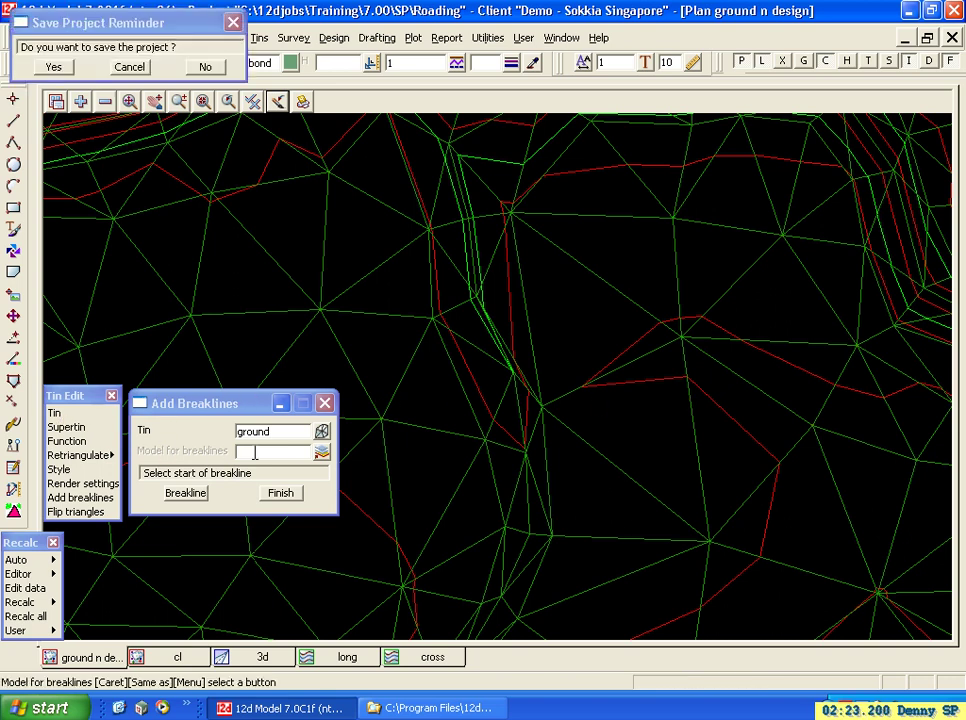
- Set the model for breaklines to Ground breaklines, basing the name on the existing Ground TREES model
left_click(321, 452)
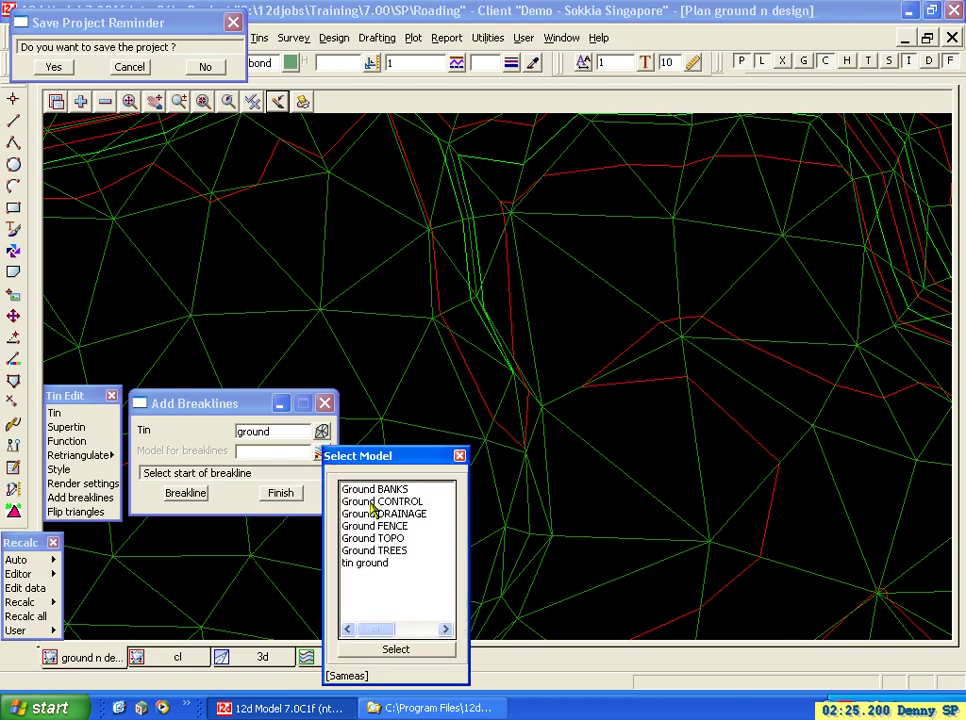
left_click(380, 552)
double_click(384, 561)
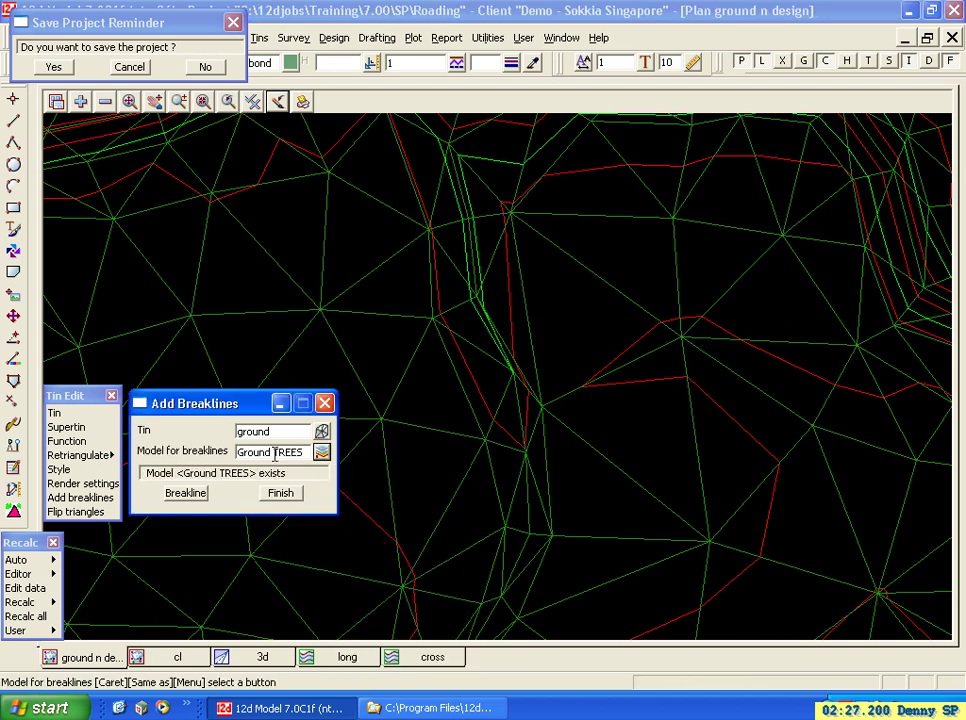
left_click_drag(276, 453, 301, 455)
key("BackSpace")
type("breaklines")
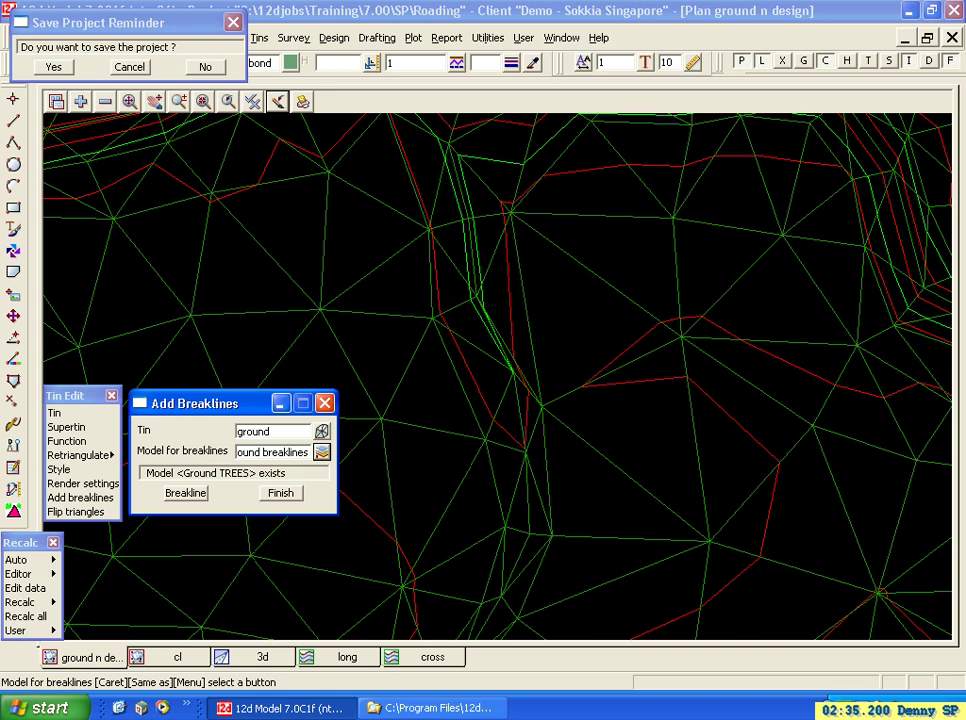
left_click(207, 405)
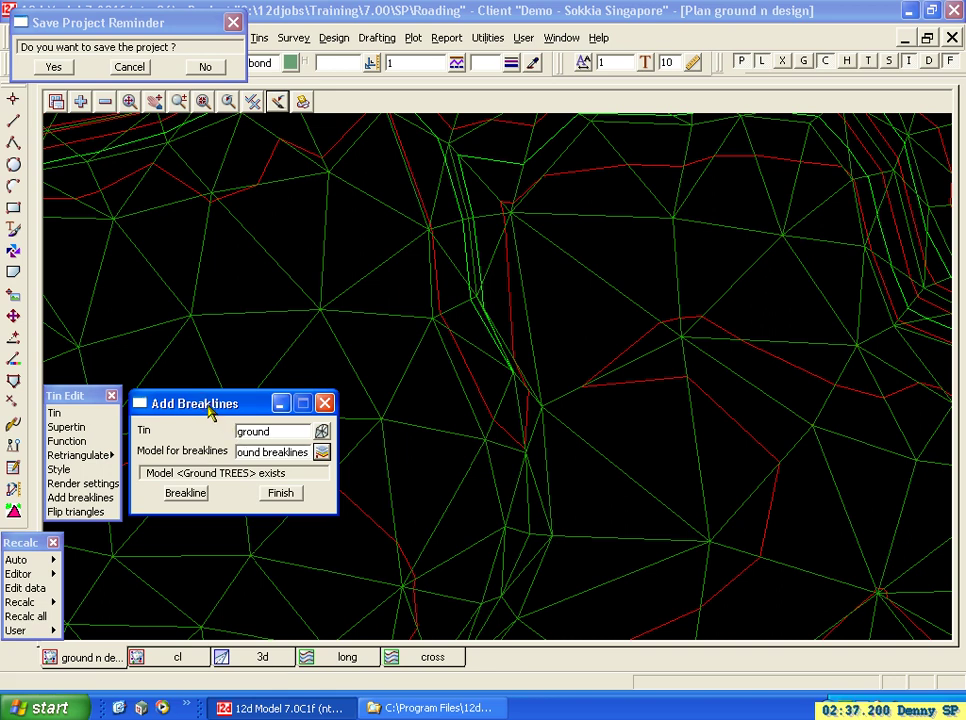
- Load the ground tin for retriangulation, save the project, and move the retriangulation dialog clear of the breakline settings
left_click(55, 415)
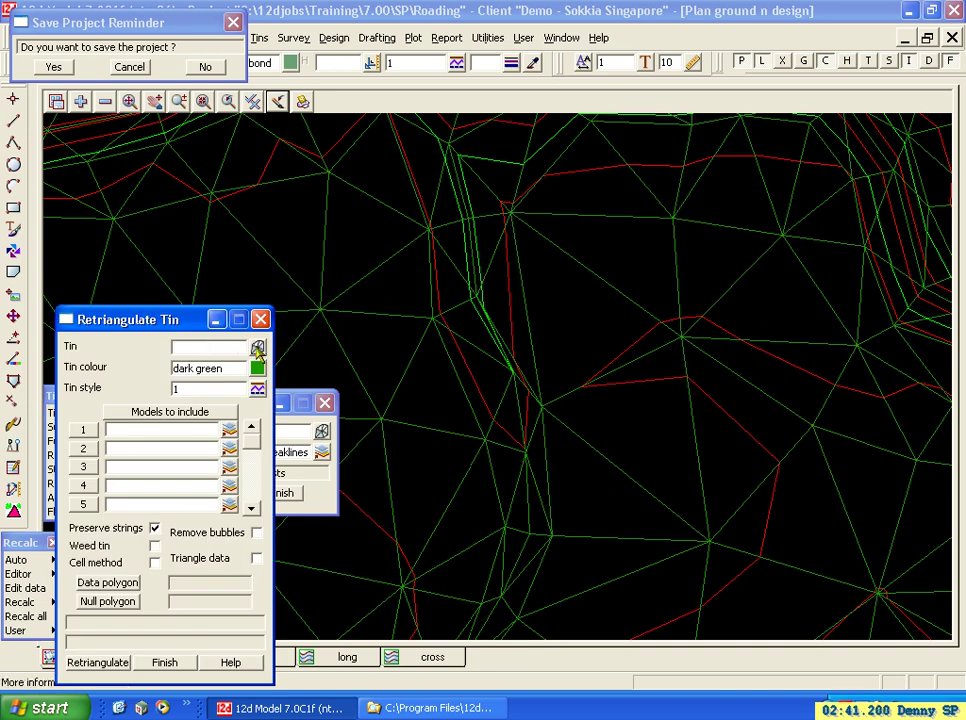
left_click(258, 348)
left_click(293, 392)
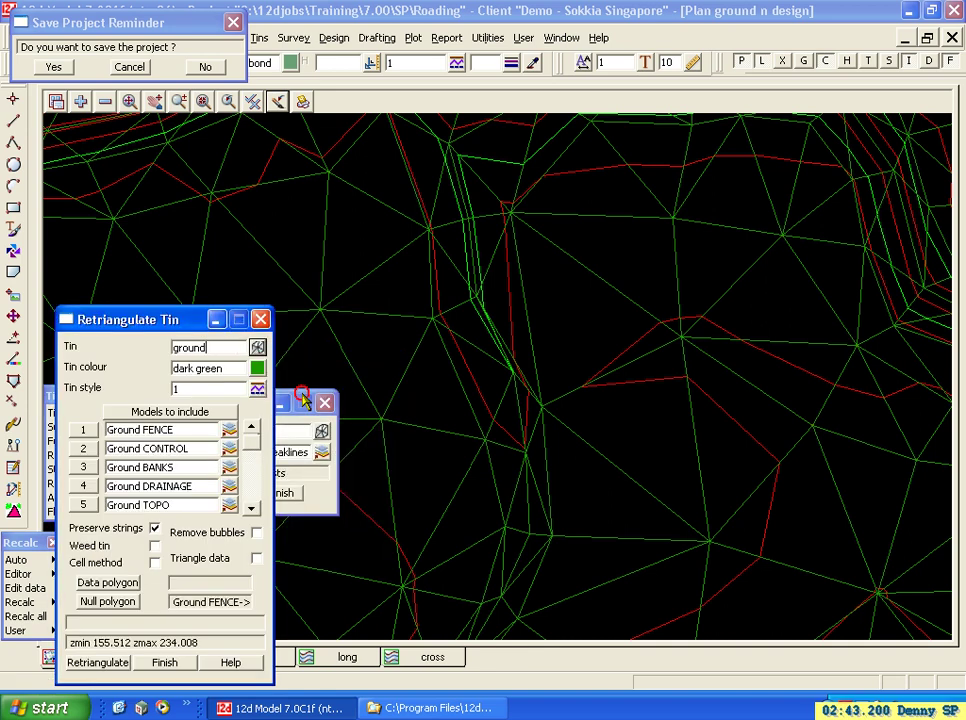
left_click(55, 67)
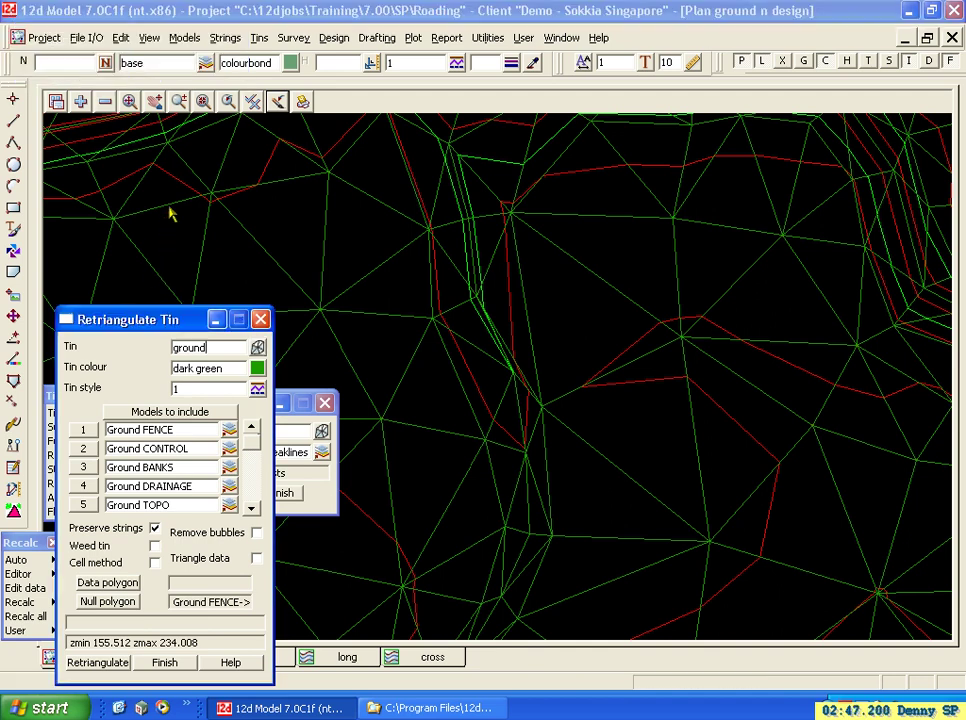
left_click_drag(135, 18, 125, 16)
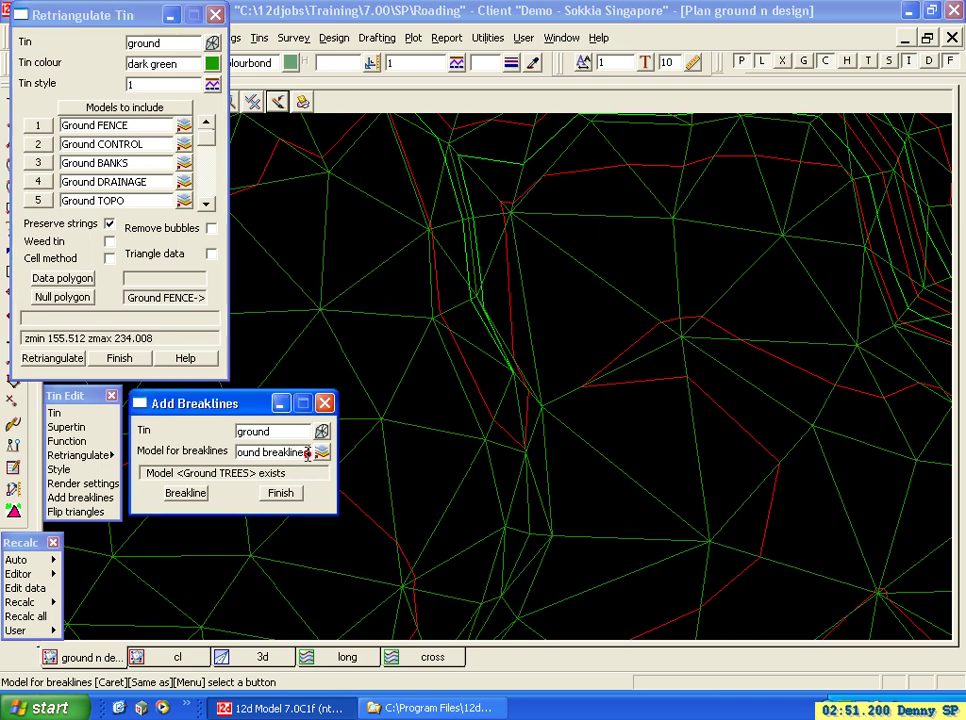
- Try to add a breakline to the Ground breaklines model from the TBR26 bank vertex beside the channel to the topo point southeast
left_click(185, 494)
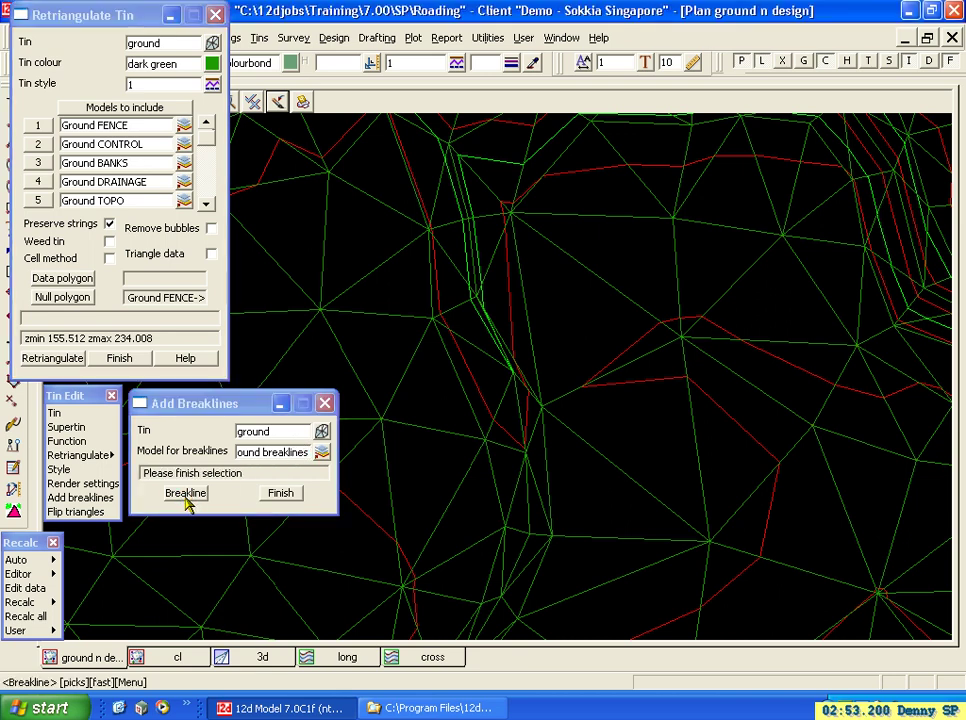
left_click(510, 215)
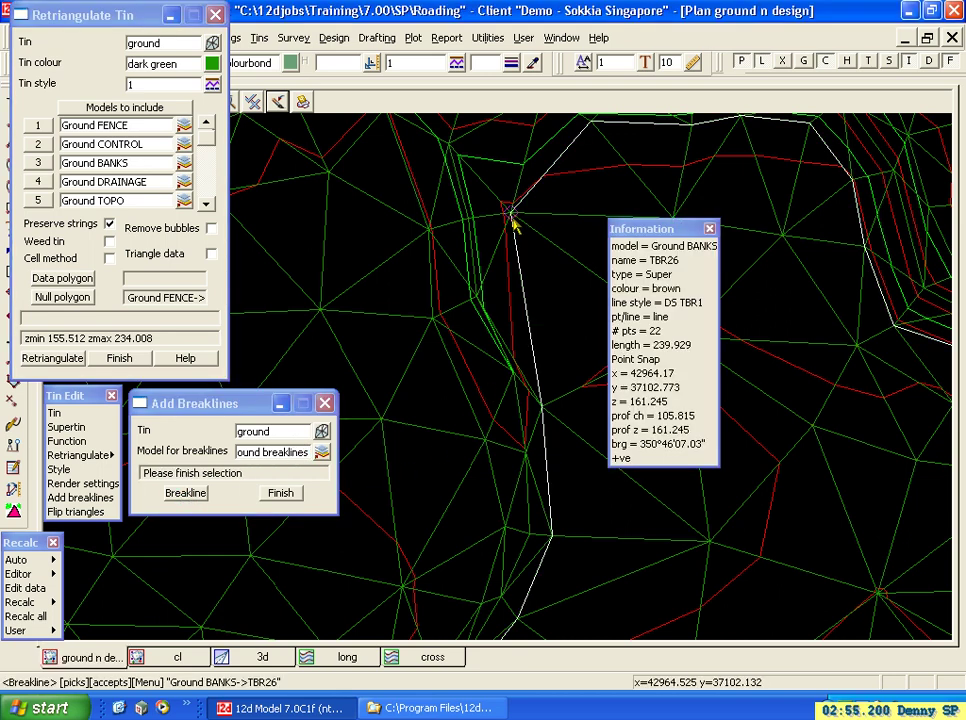
middle_click(510, 215)
left_click(706, 540)
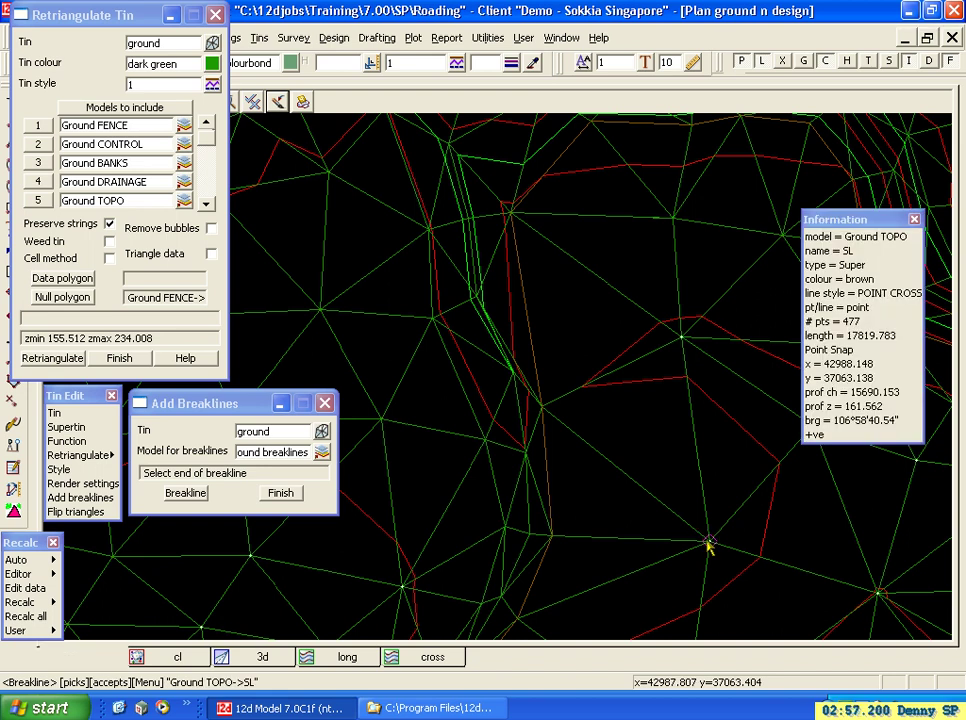
middle_click(707, 541)
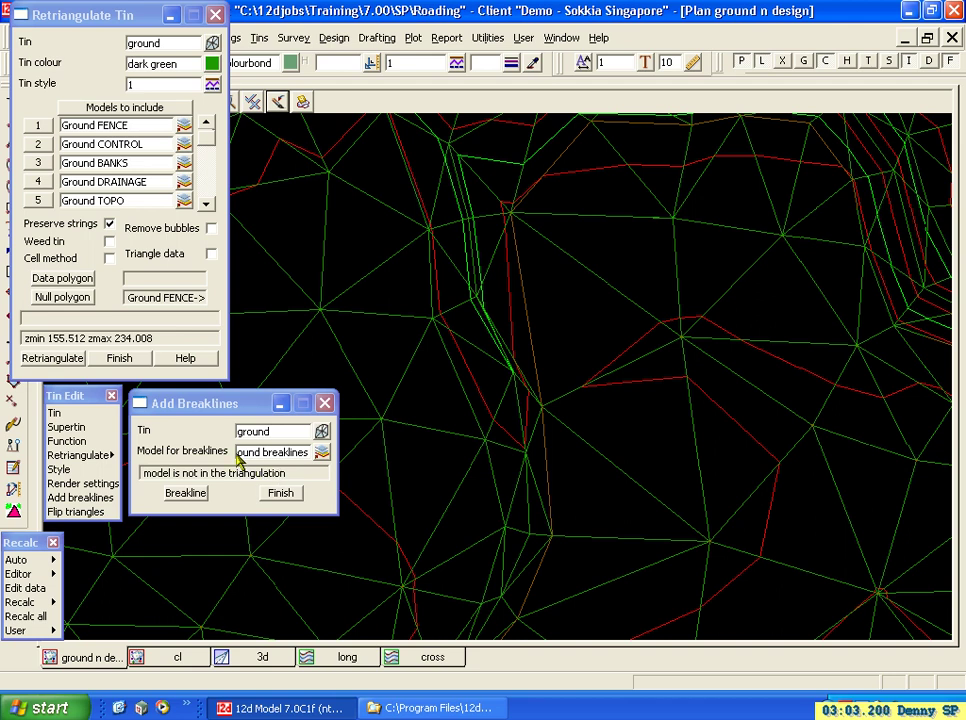
left_click_drag(238, 452, 316, 453)
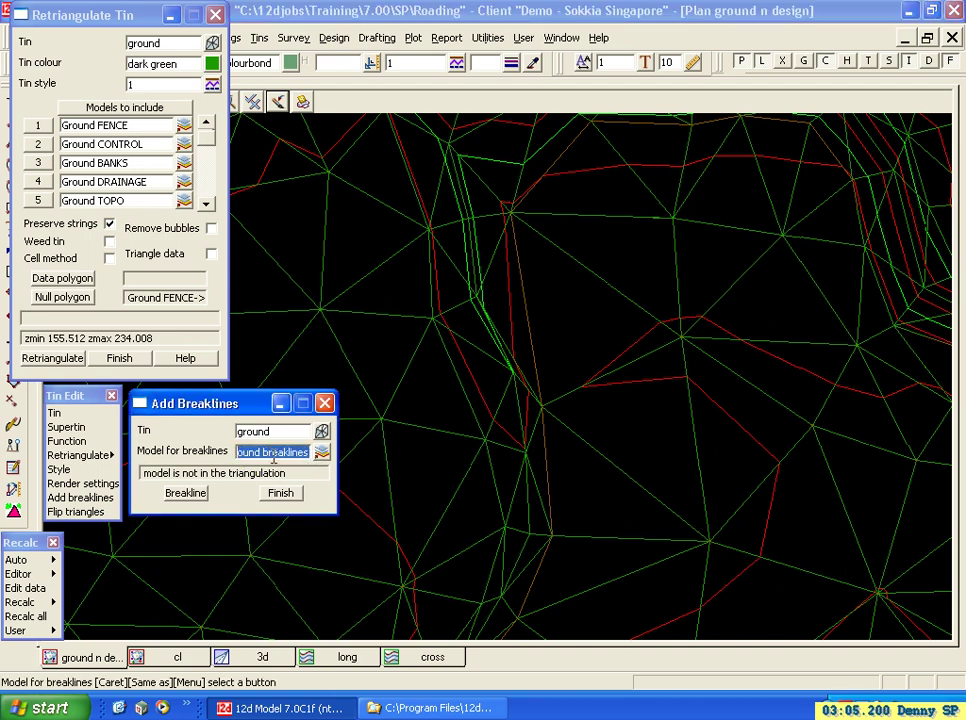
- Include Ground breaklines as the seventh model of the ground tin and retriangulate it
left_click(80, 25)
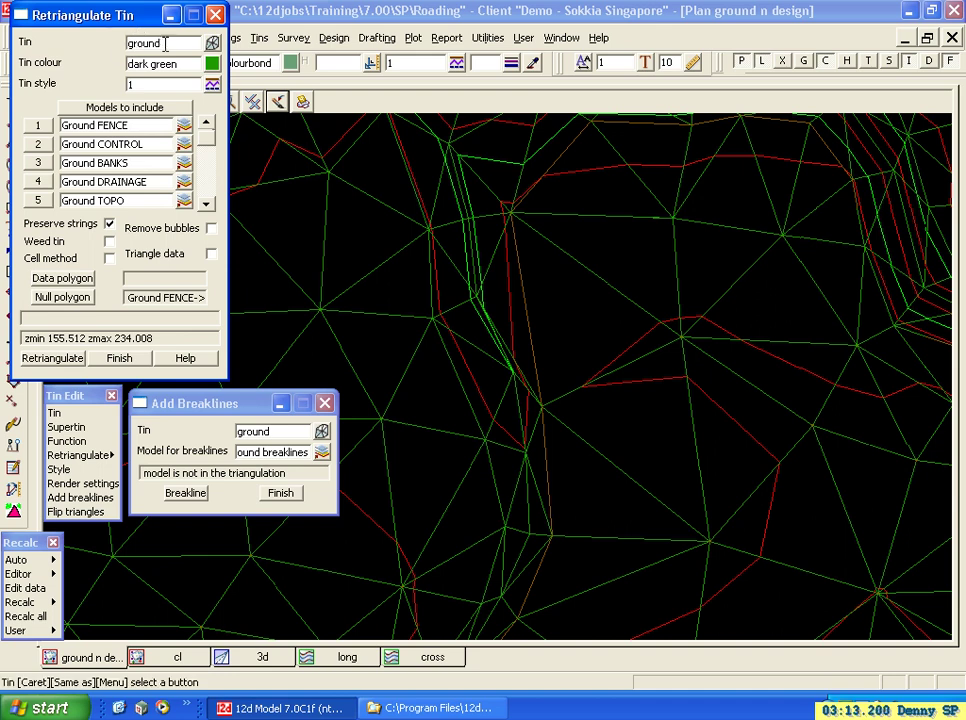
left_click(206, 204)
left_click(206, 204)
left_click(206, 204)
left_click(184, 181)
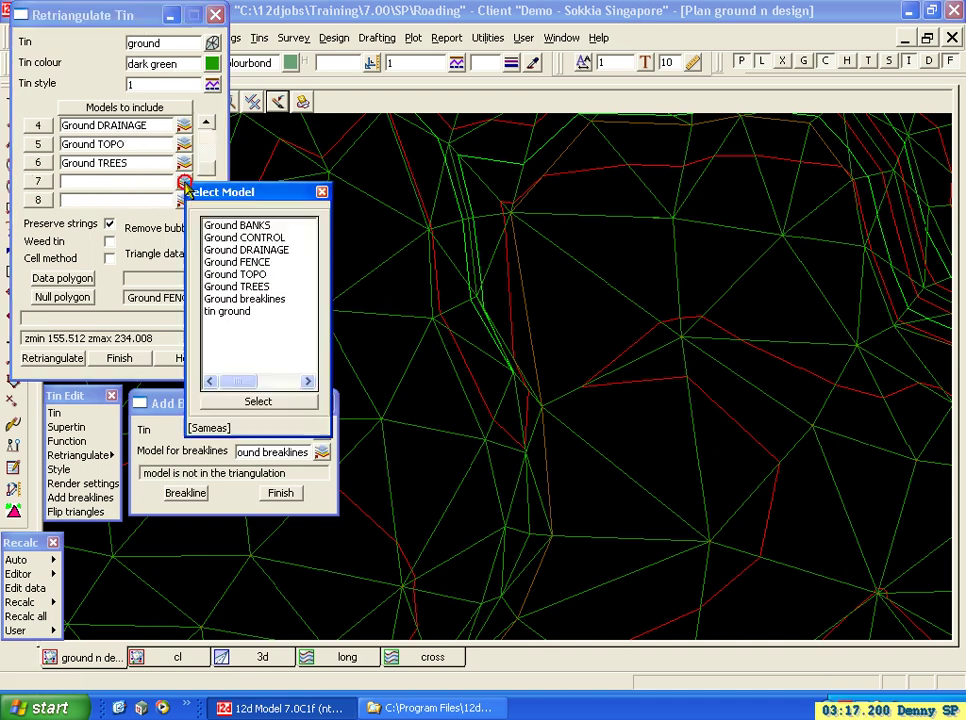
left_click(256, 304)
double_click(256, 304)
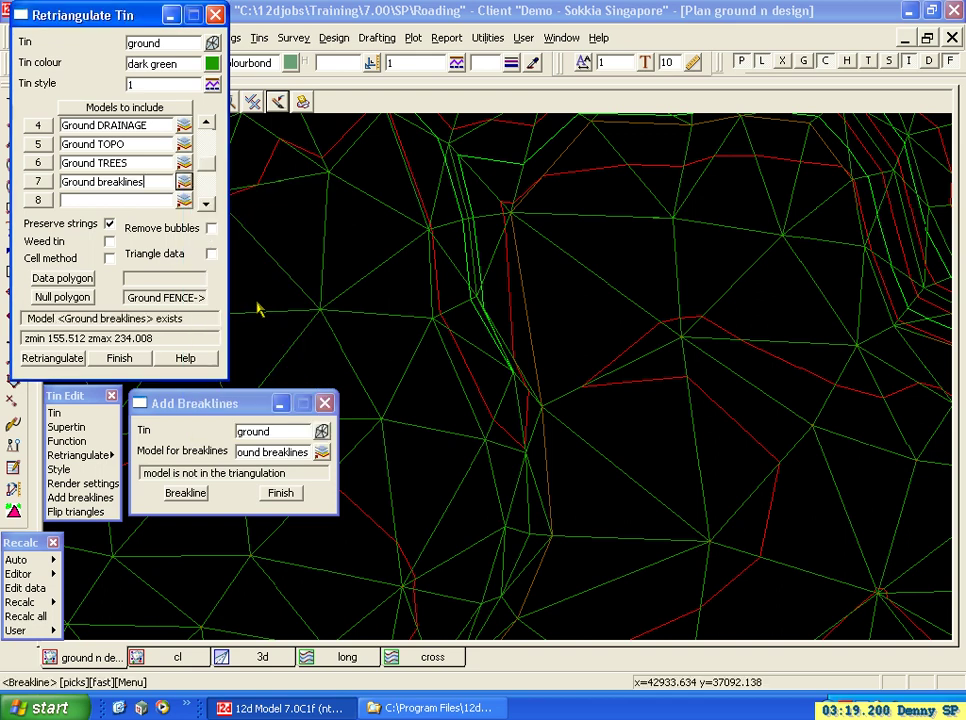
left_click(45, 358)
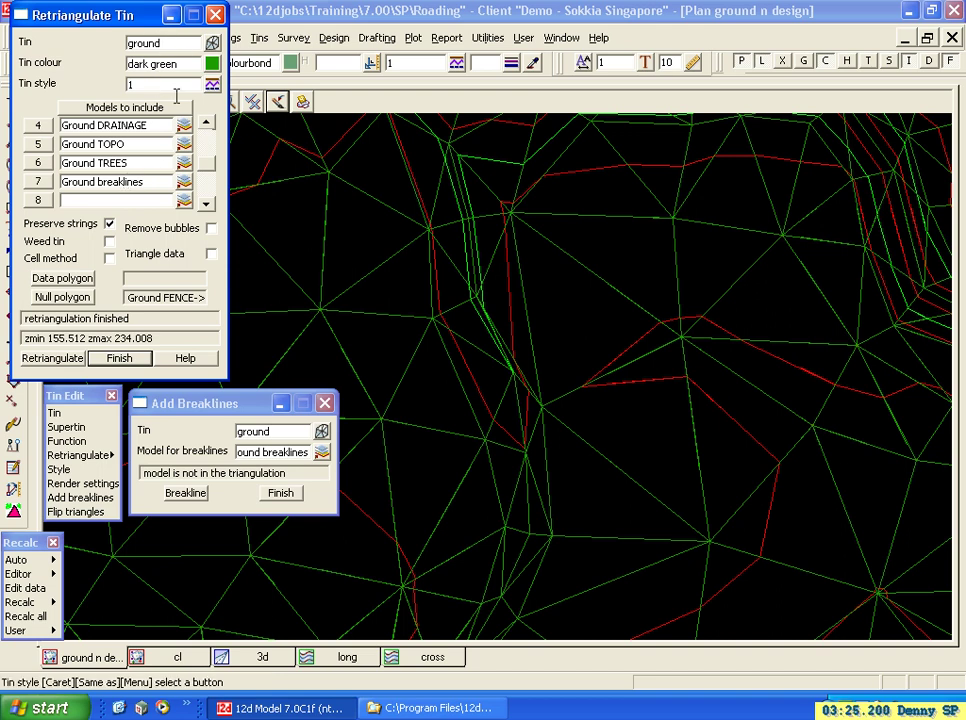
- Try again to add the breakline from the TBR26 bank vertex to the southeast topo point, with Ground breaklines included in the tin
left_click(189, 497)
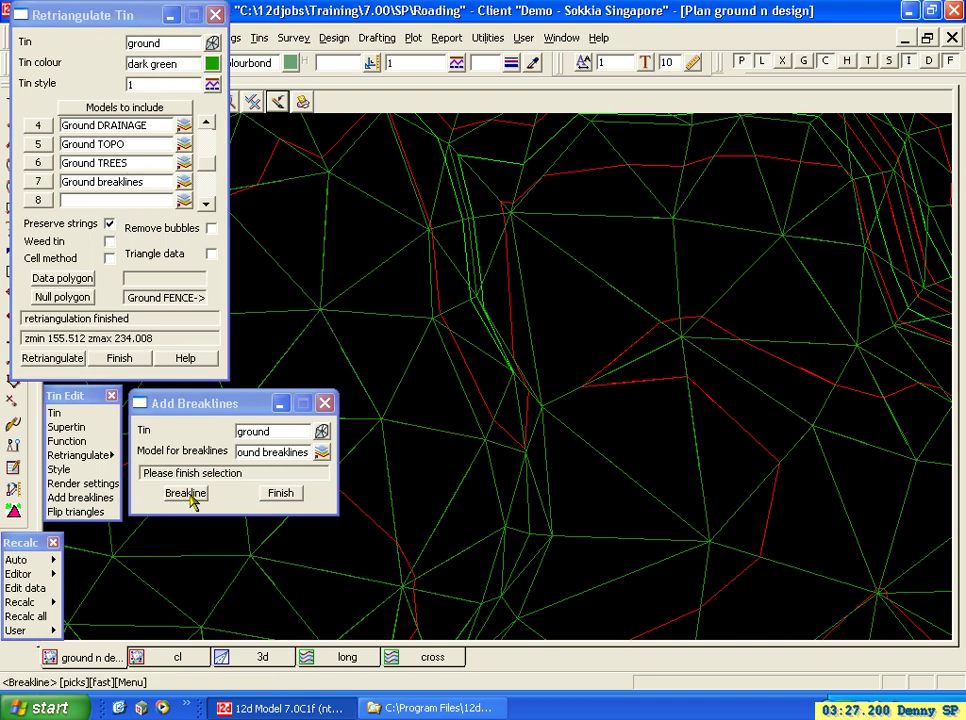
left_click(511, 225)
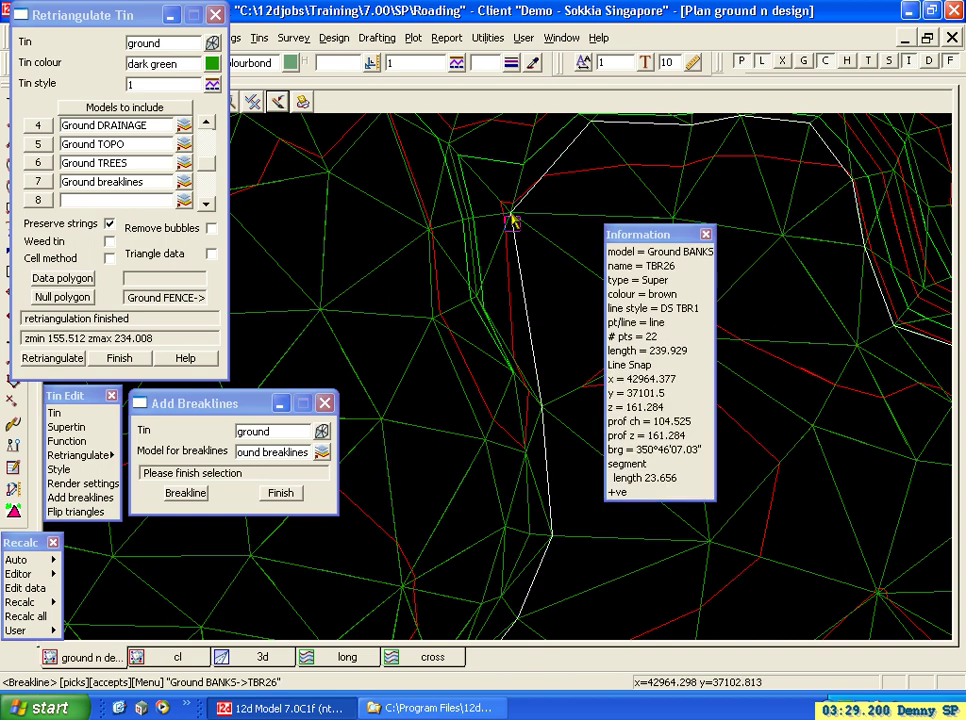
left_click(511, 218)
middle_click(511, 218)
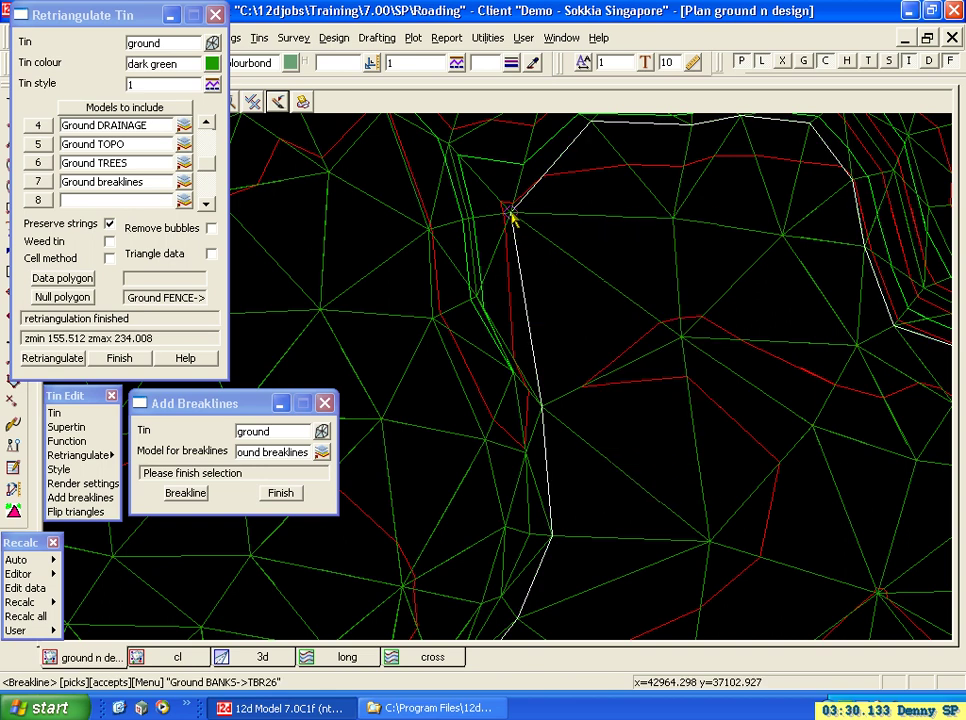
left_click(709, 546)
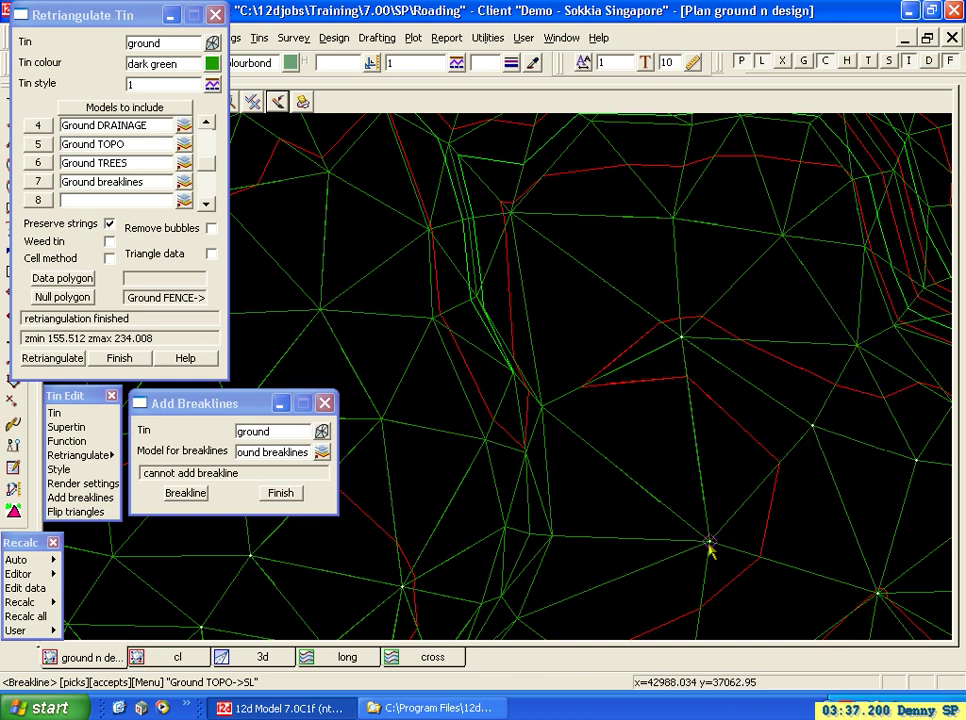
left_click(648, 510)
left_click(656, 533)
left_click(752, 442)
left_click(765, 501)
left_click(742, 552)
- Add a breakline from the TBR26 bank string beside the channel to the southeast topo point, and retriangulate the ground tin
left_click(513, 240)
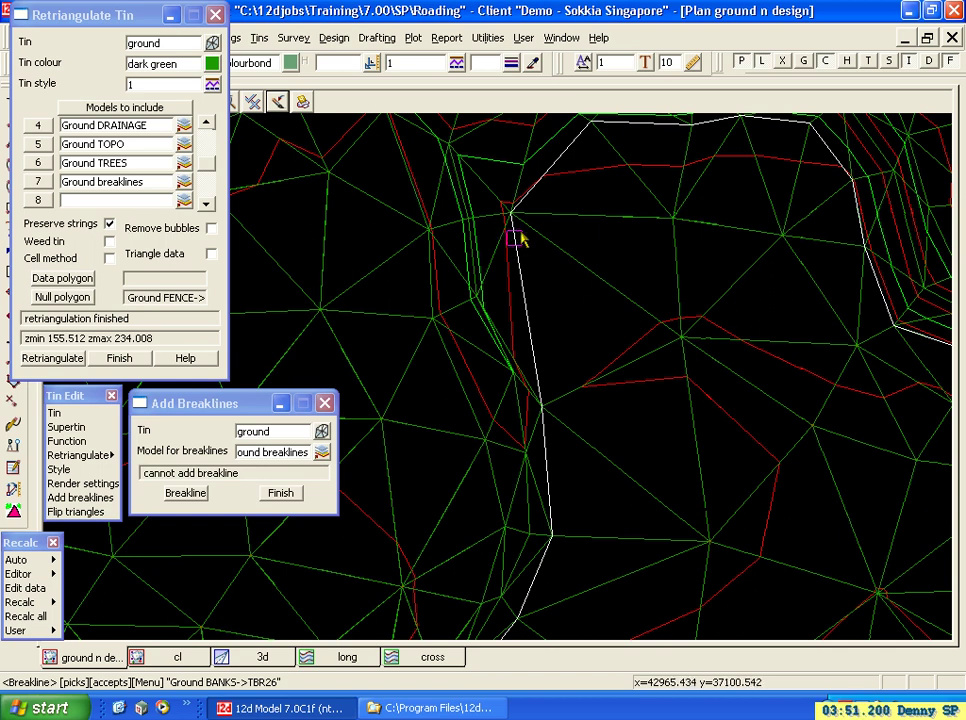
left_click(525, 306)
left_click(714, 546)
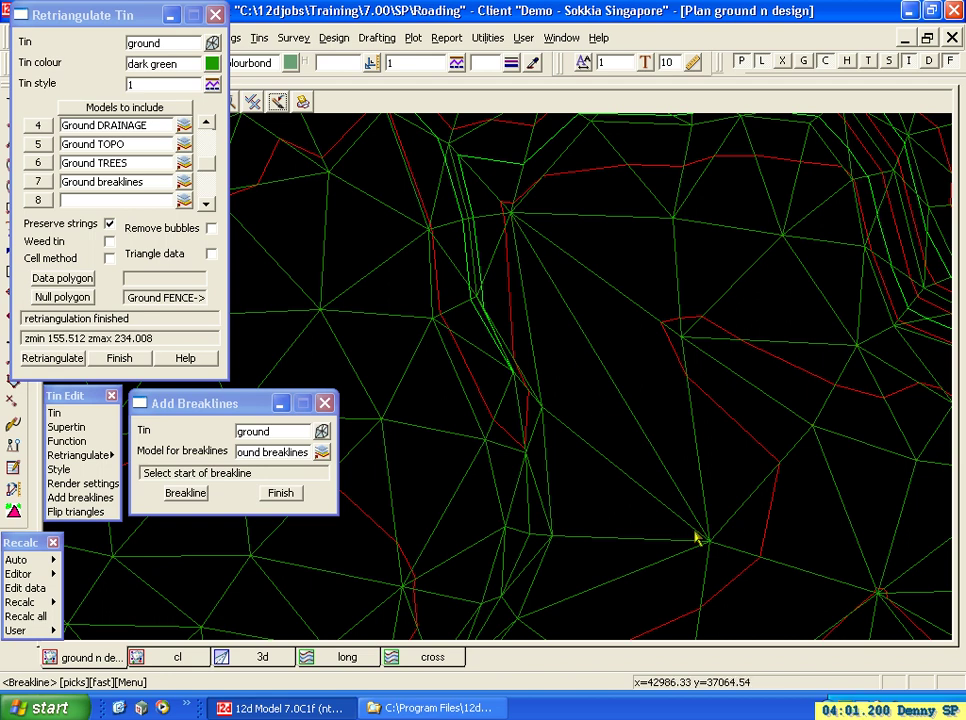
left_click(48, 362)
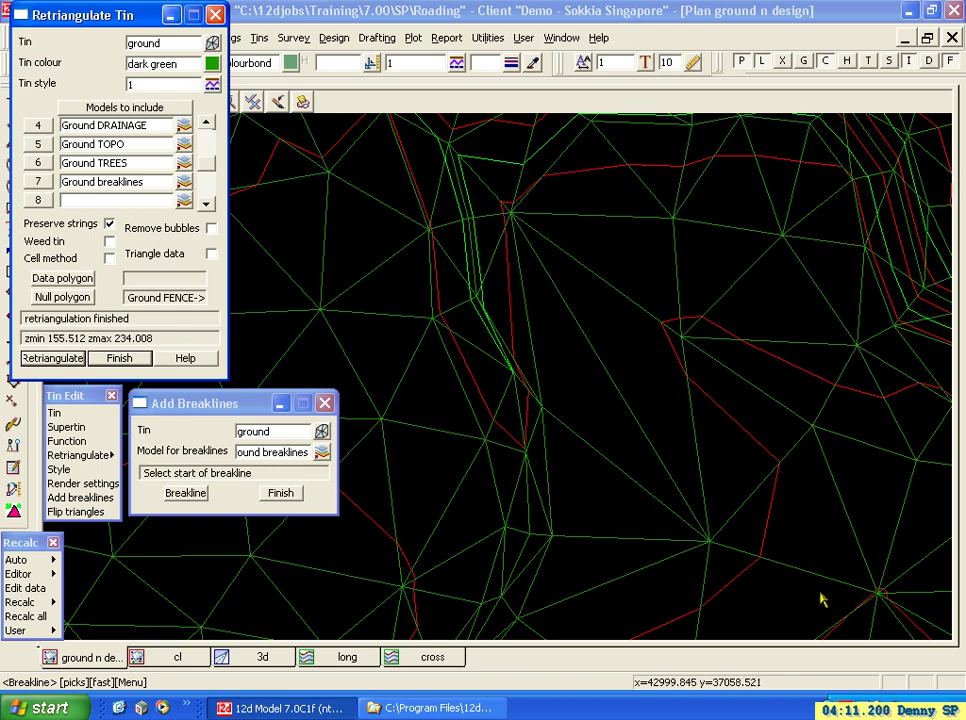
- Add another breakline from the TBR25 bank string vertex in the northwest to the topo point southwest of it
scroll(634, 444, "down", 2)
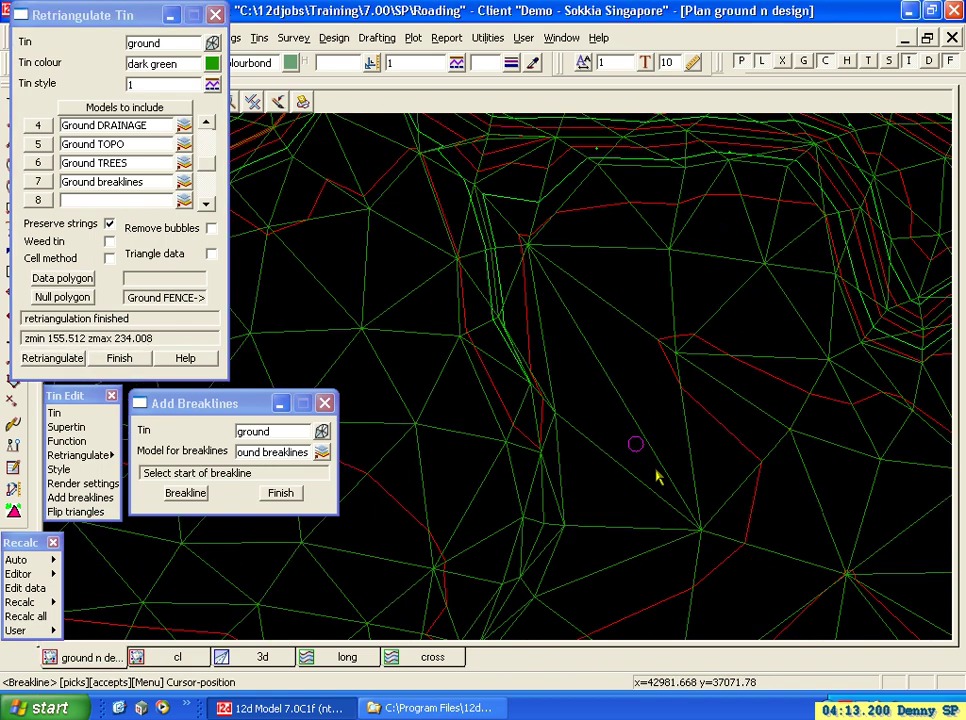
scroll(574, 246, "up", 2)
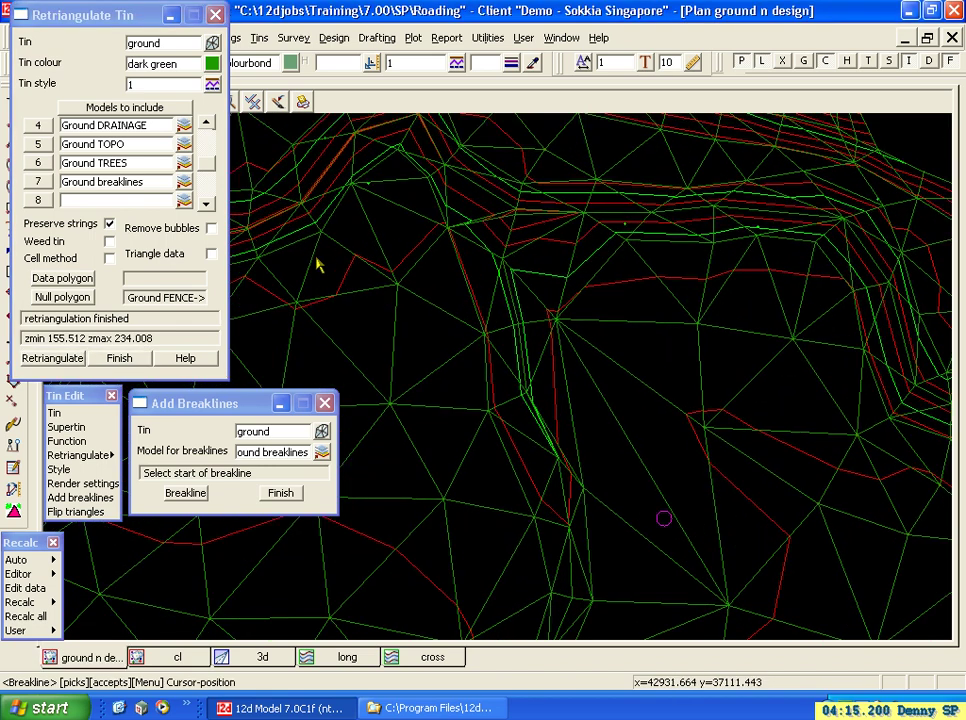
scroll(315, 265, "up", 2)
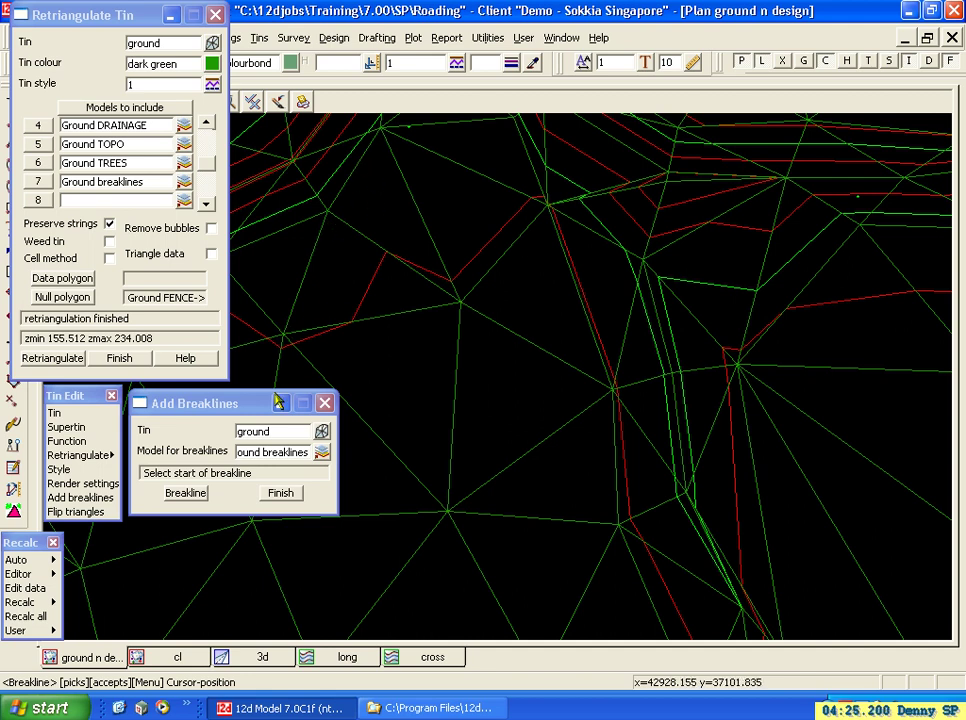
left_click(187, 493)
left_click(384, 134)
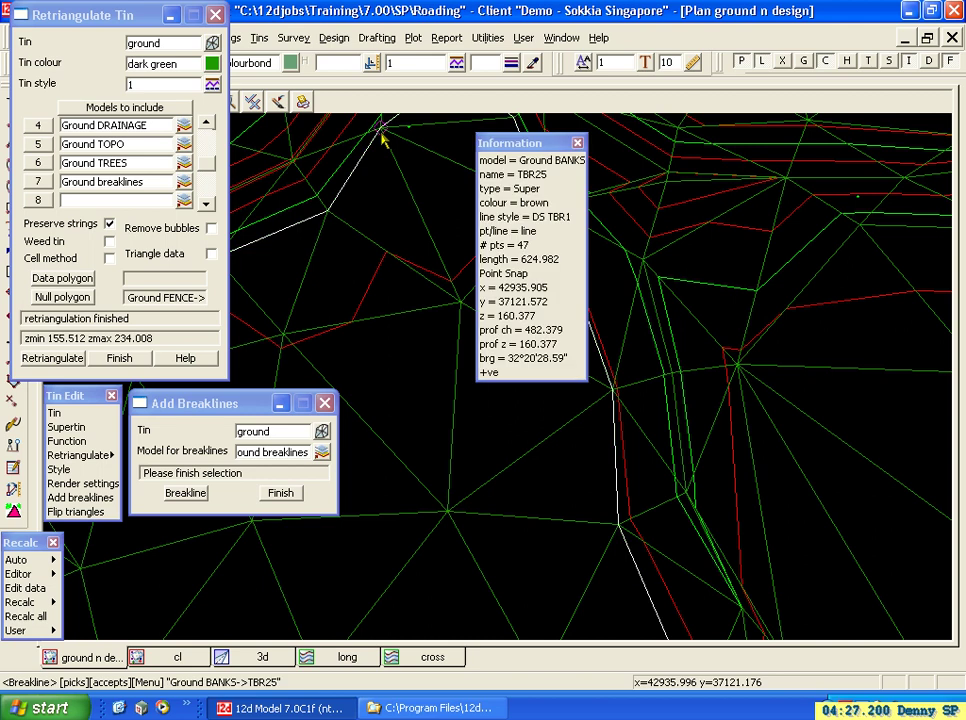
middle_click(384, 134)
left_click(285, 338)
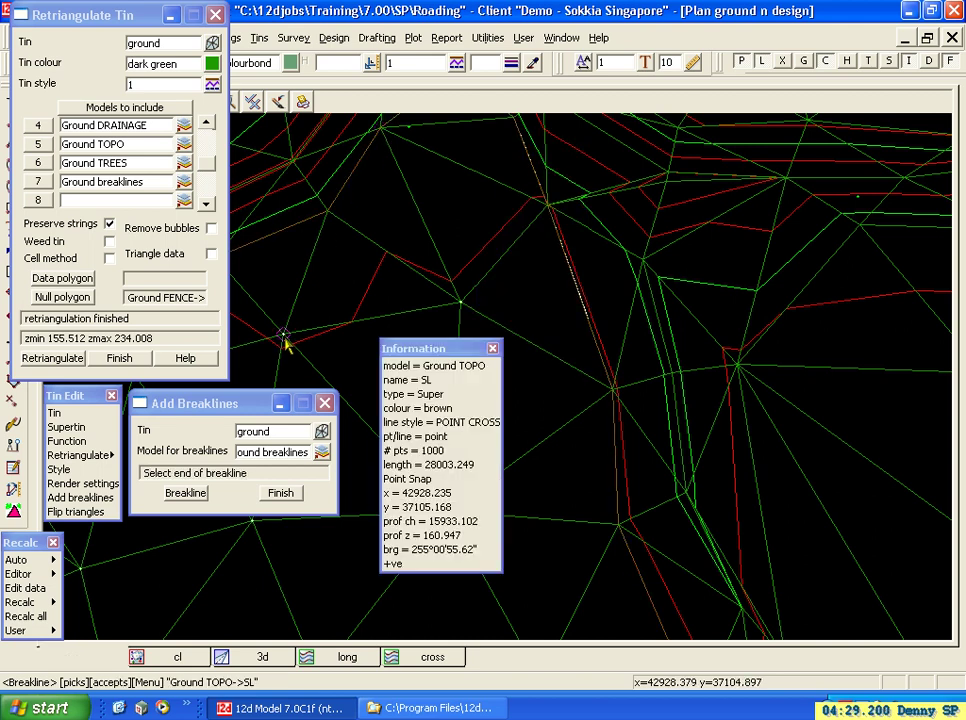
middle_click(285, 338)
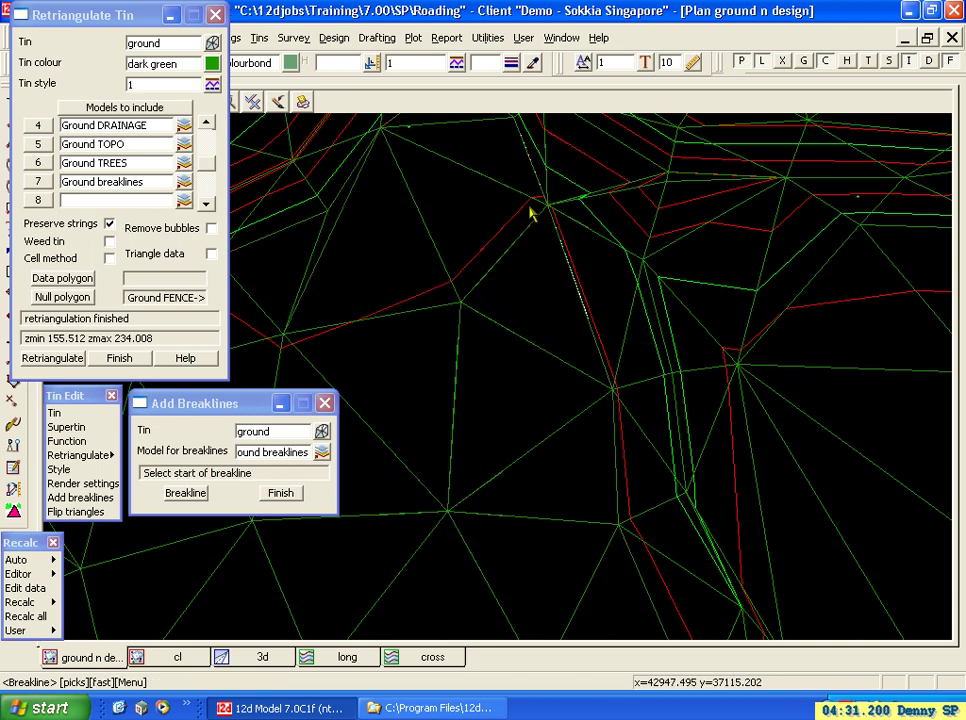
- Retriangulate the ground tin with the new breakline and finish both the breakline and retriangulation commands
left_click(69, 360)
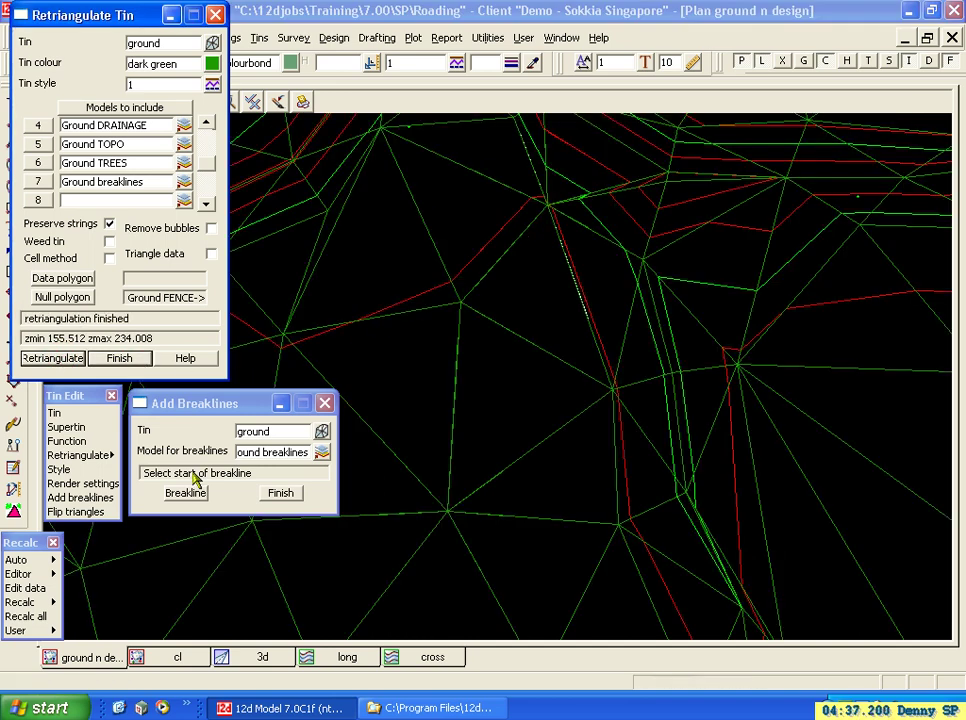
left_click(292, 495)
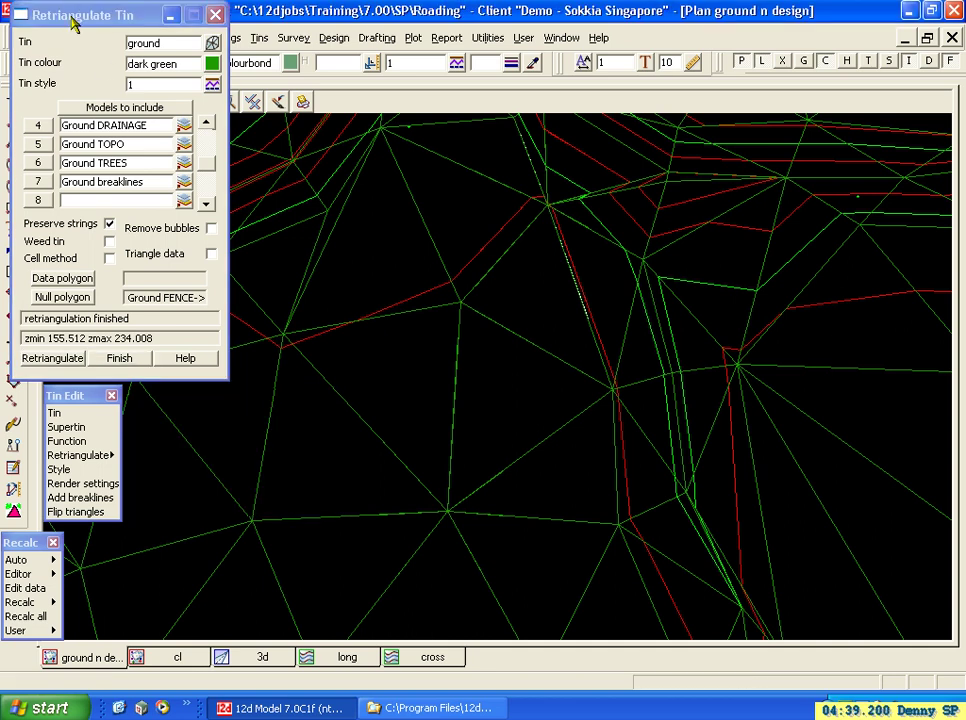
left_click(119, 358)
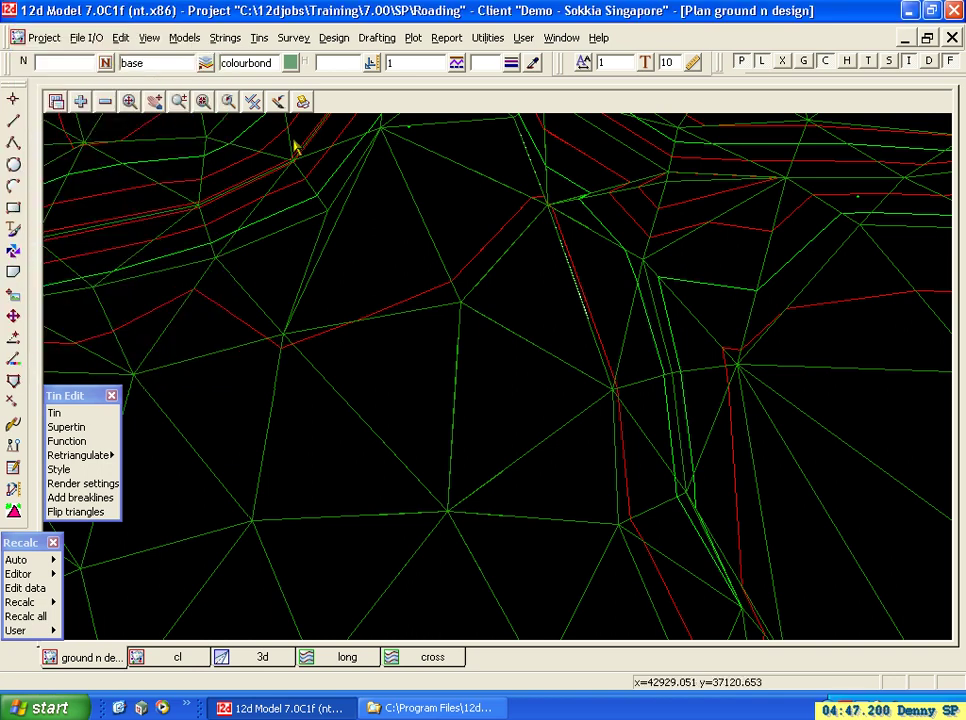
- Turn off the tin edges in the ground n design plan view, redraw it, and inspect the contours around the channels
left_click(129, 101)
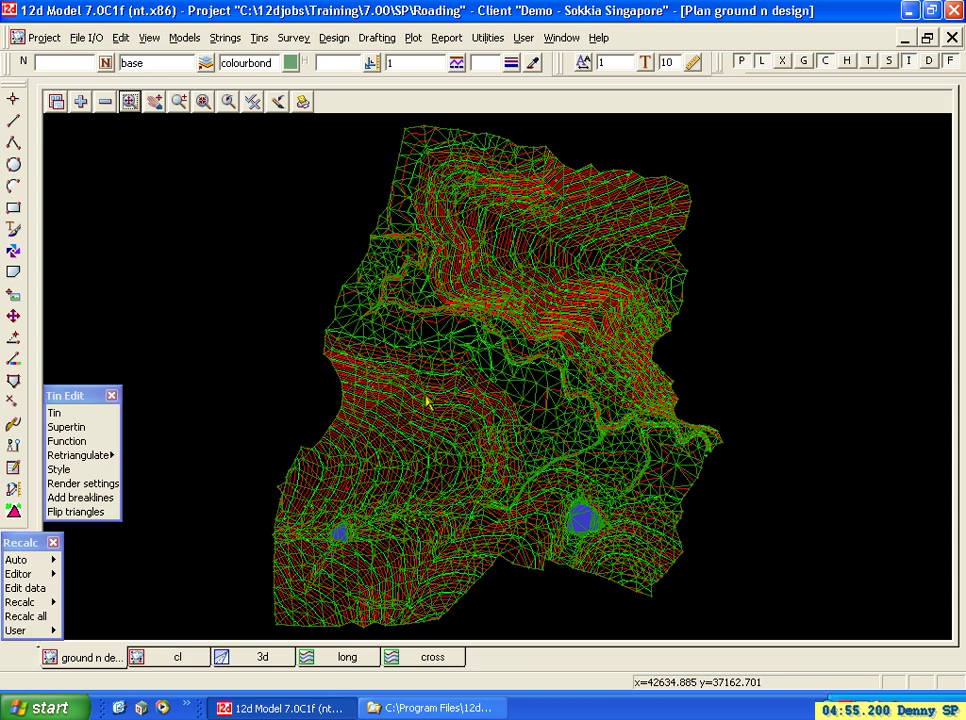
left_click(253, 101)
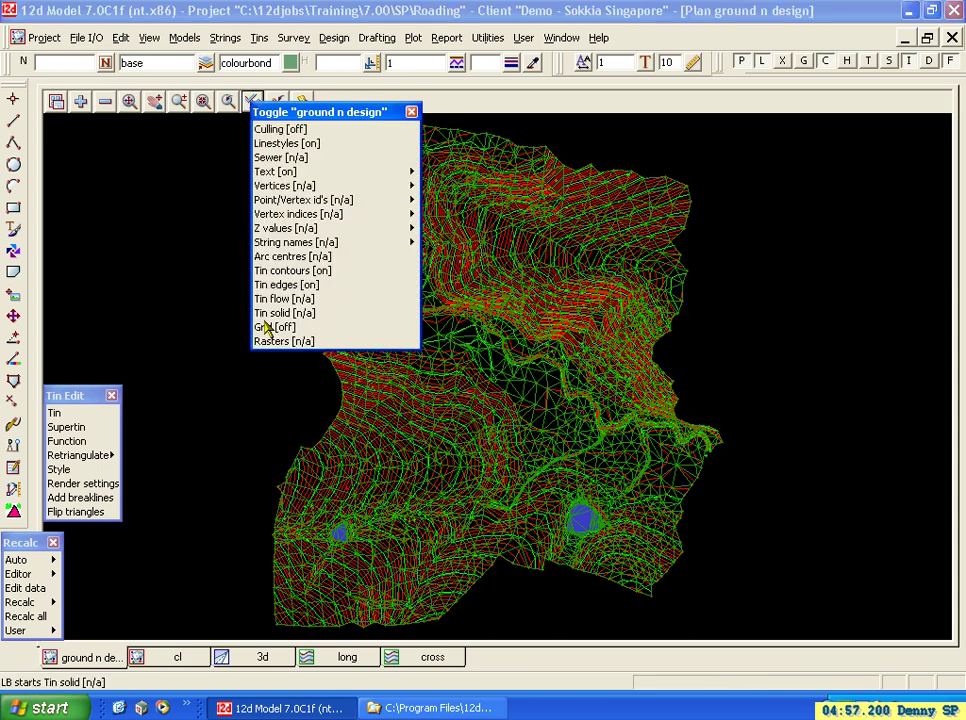
left_click(306, 285)
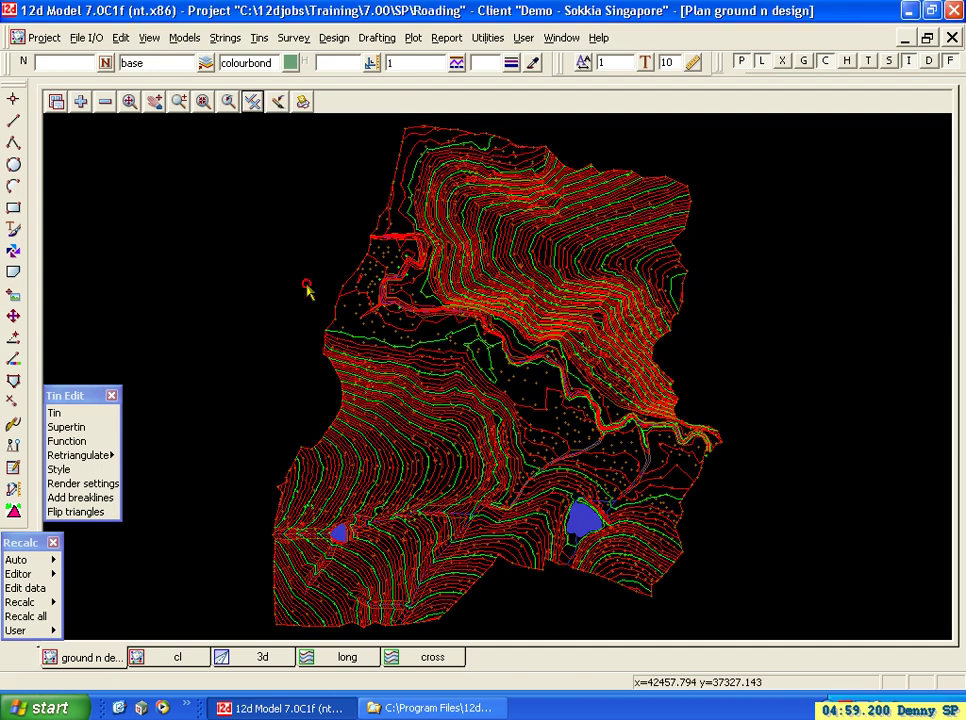
left_click(278, 101)
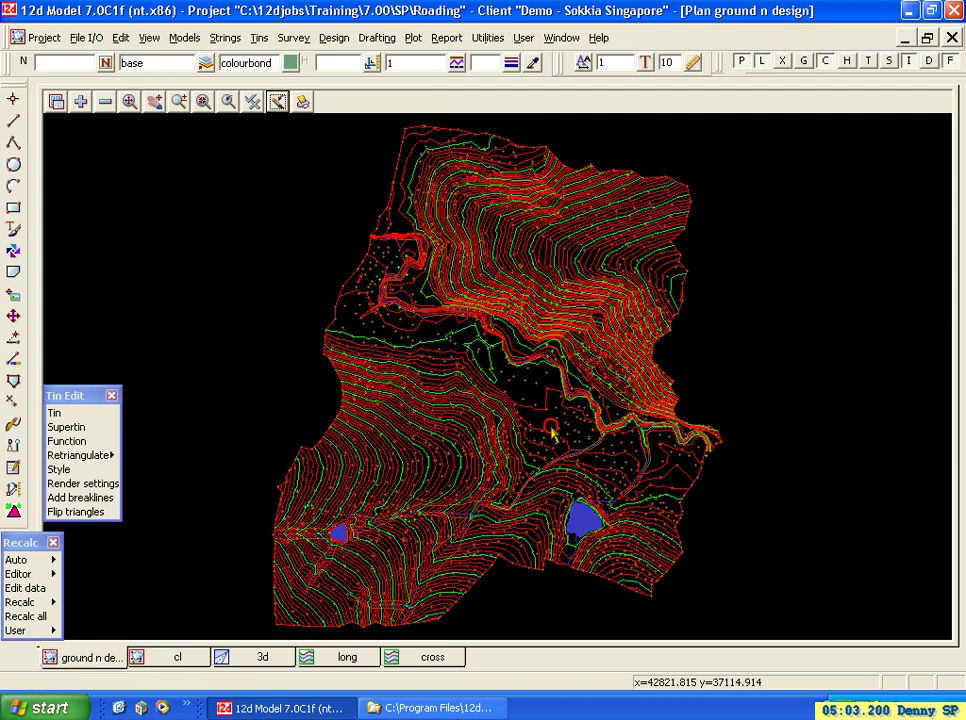
scroll(619, 459, "up", 8)
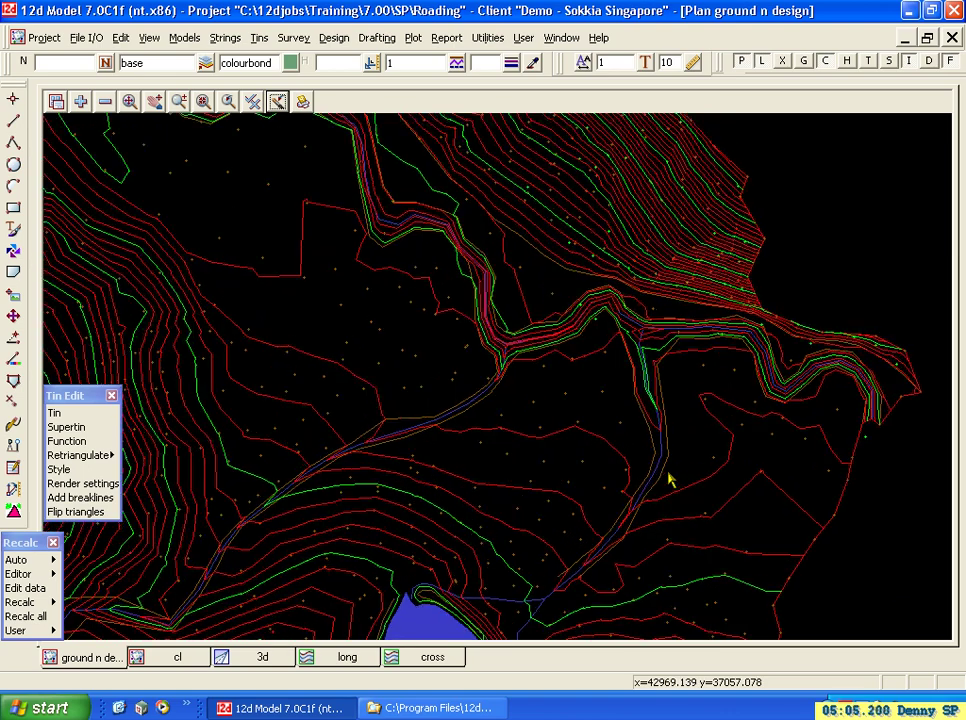
scroll(669, 480, "up", 3)
scroll(517, 373, "up", 2)
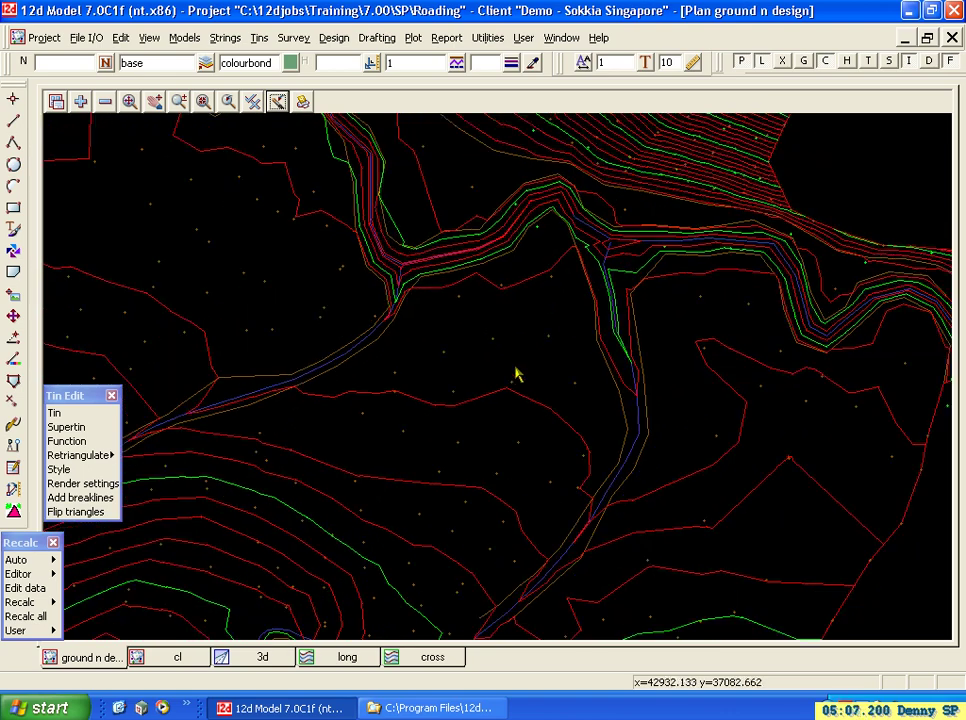
- Turn on the display of Z values for all strings in the ground n design plan view
scroll(799, 619, "down", 2)
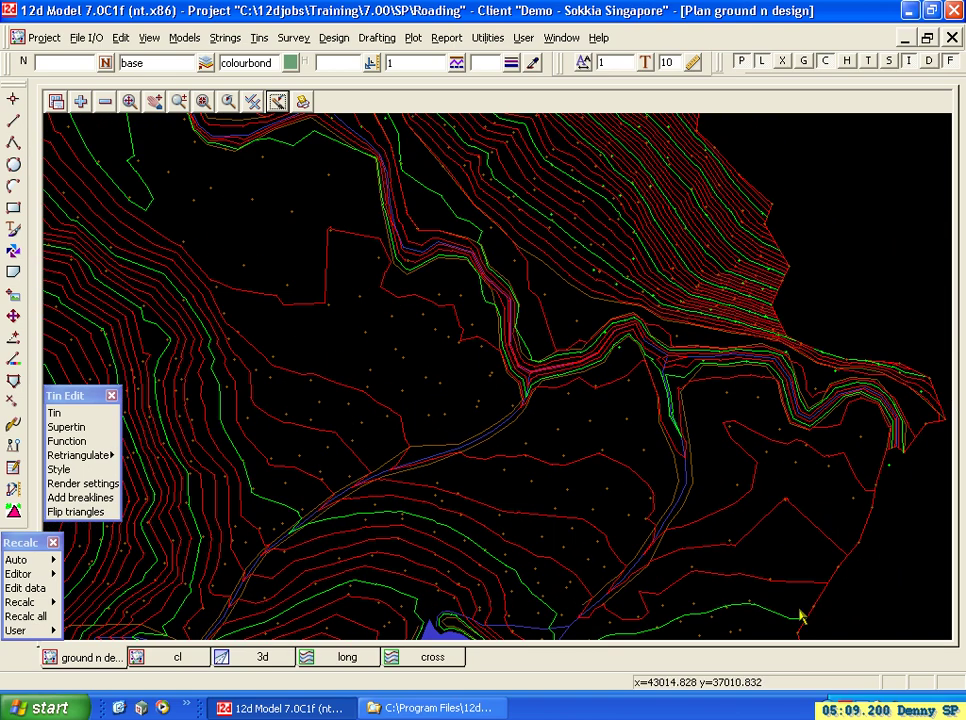
scroll(307, 314, "up", 2)
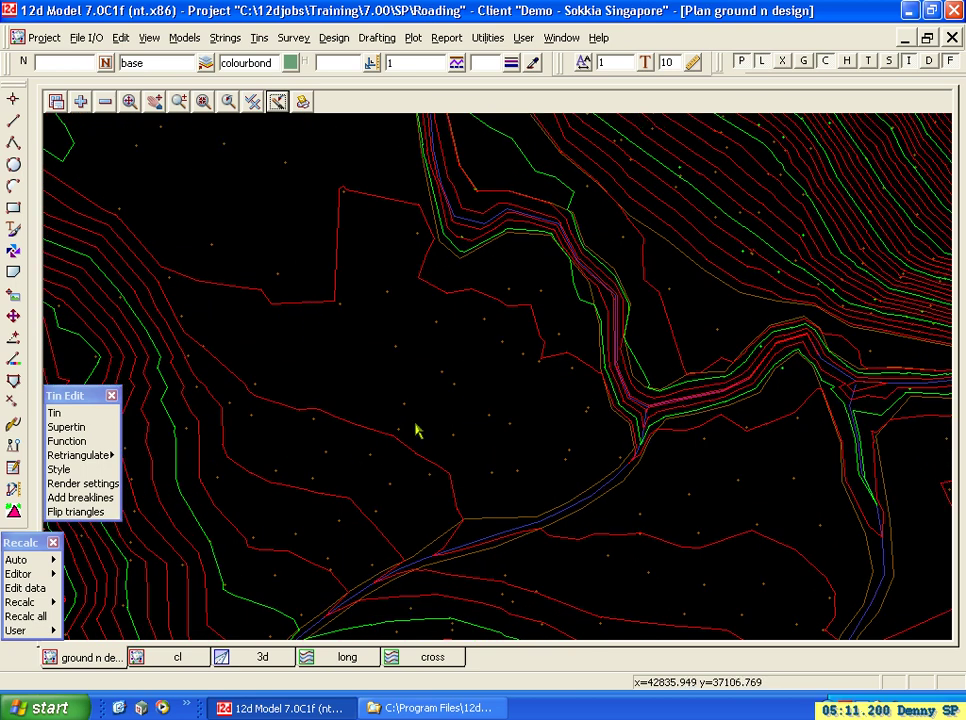
scroll(550, 520, "up", 2)
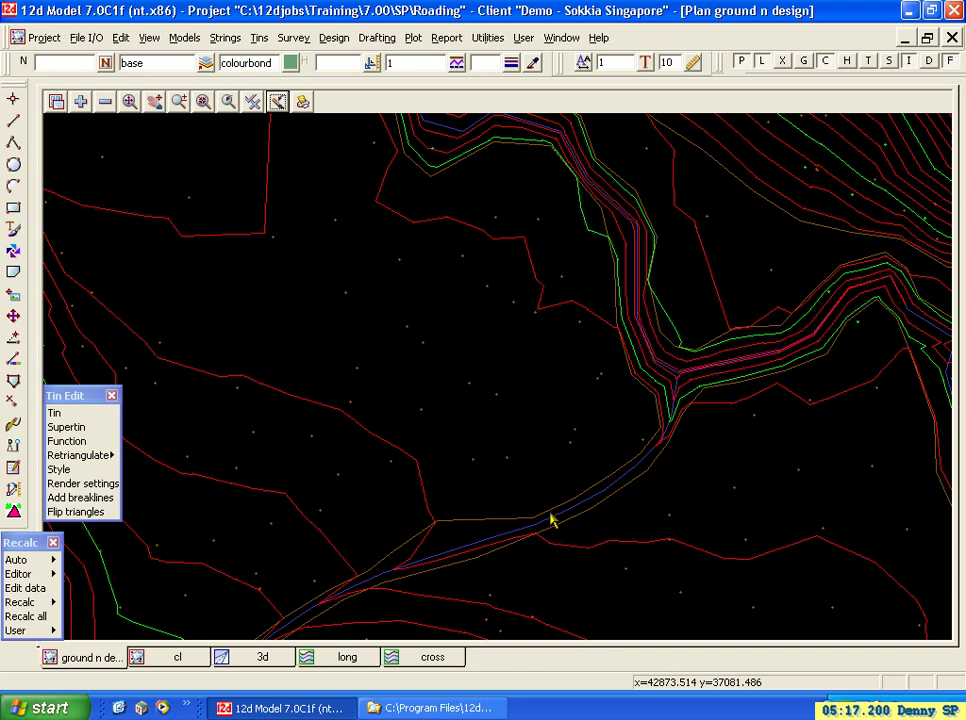
scroll(593, 593, "down", 1)
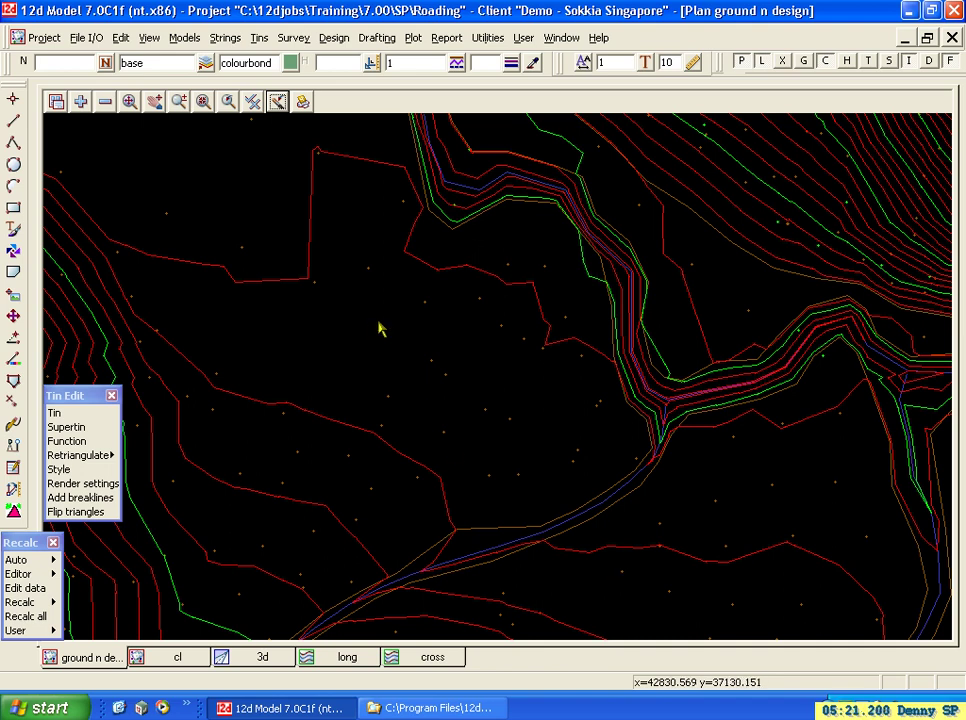
left_click(253, 102)
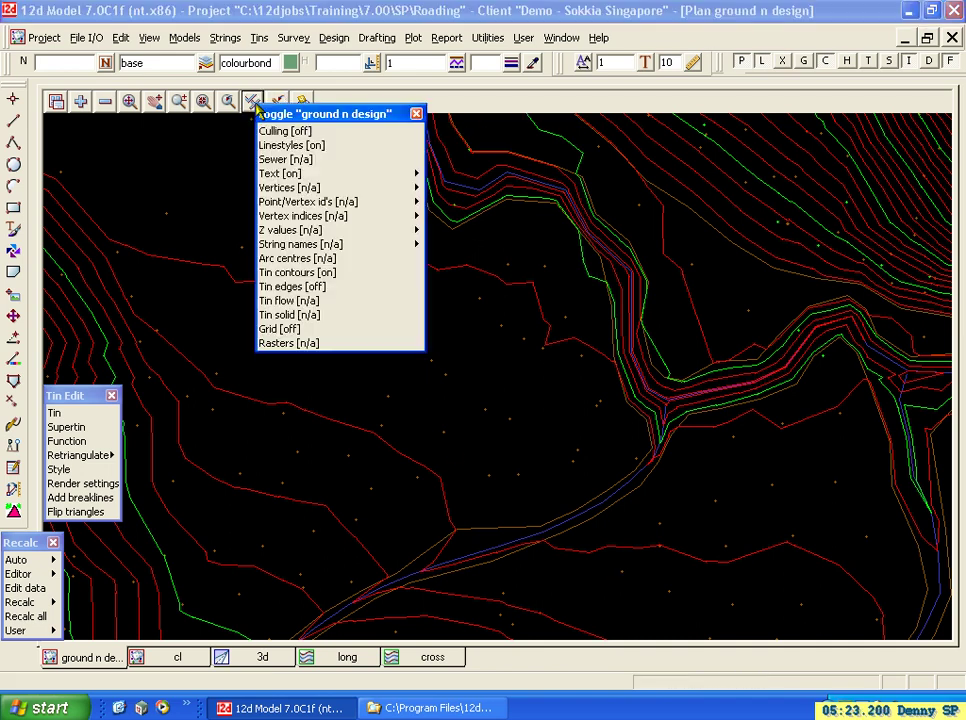
left_click(282, 230)
scroll(360, 311, "up", 2)
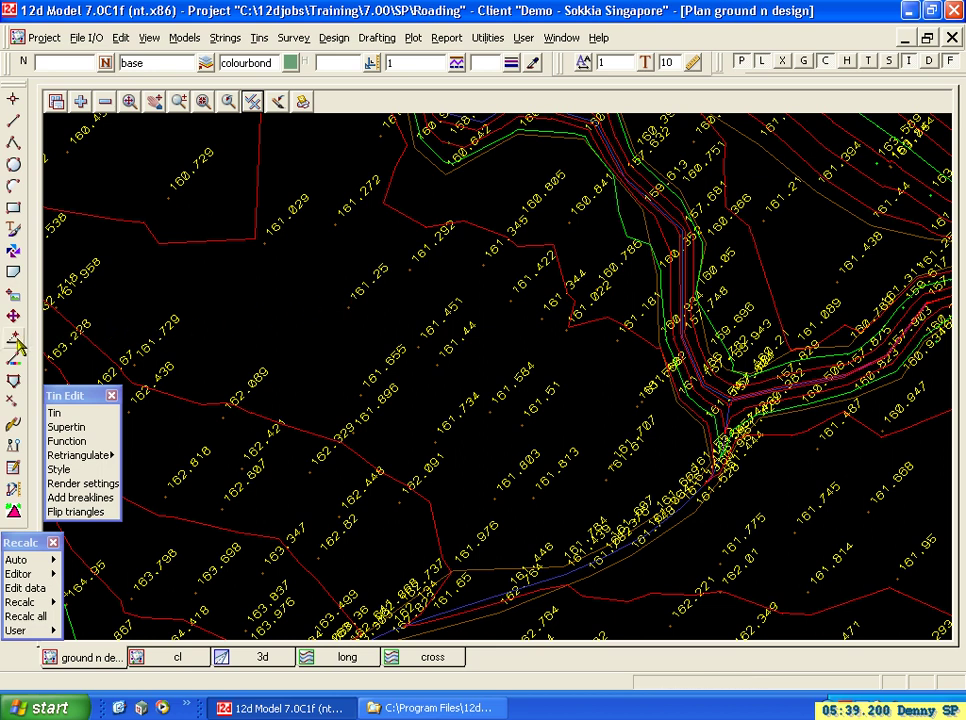
- Use Cad Height to set the 161.25 topo point west of the channel bend to a height of 61.25
mouse_move(33, 341)
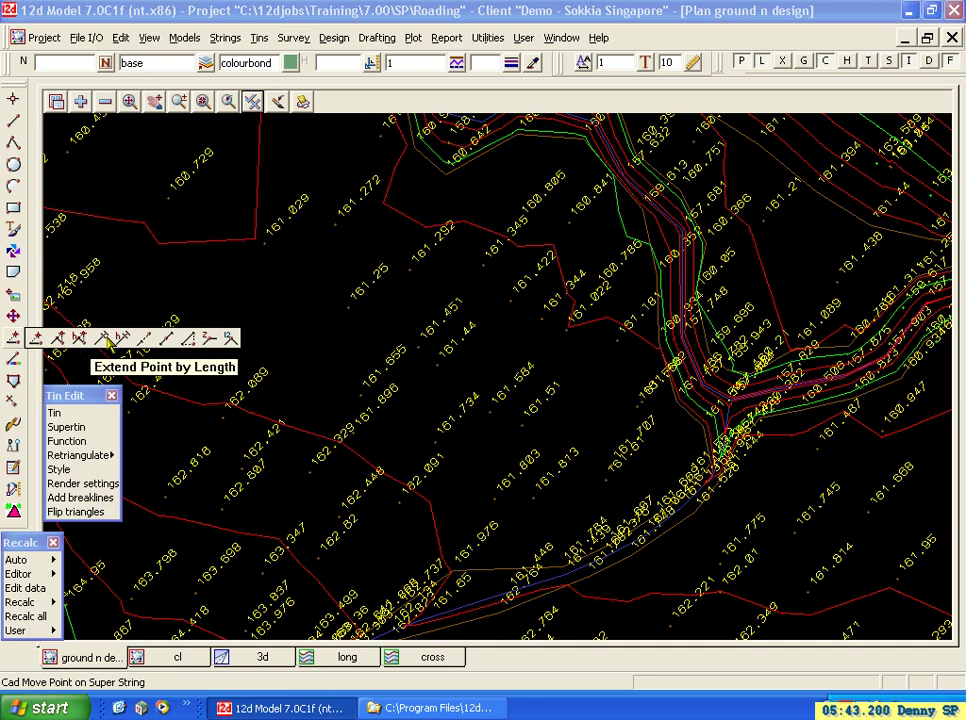
left_click(208, 342)
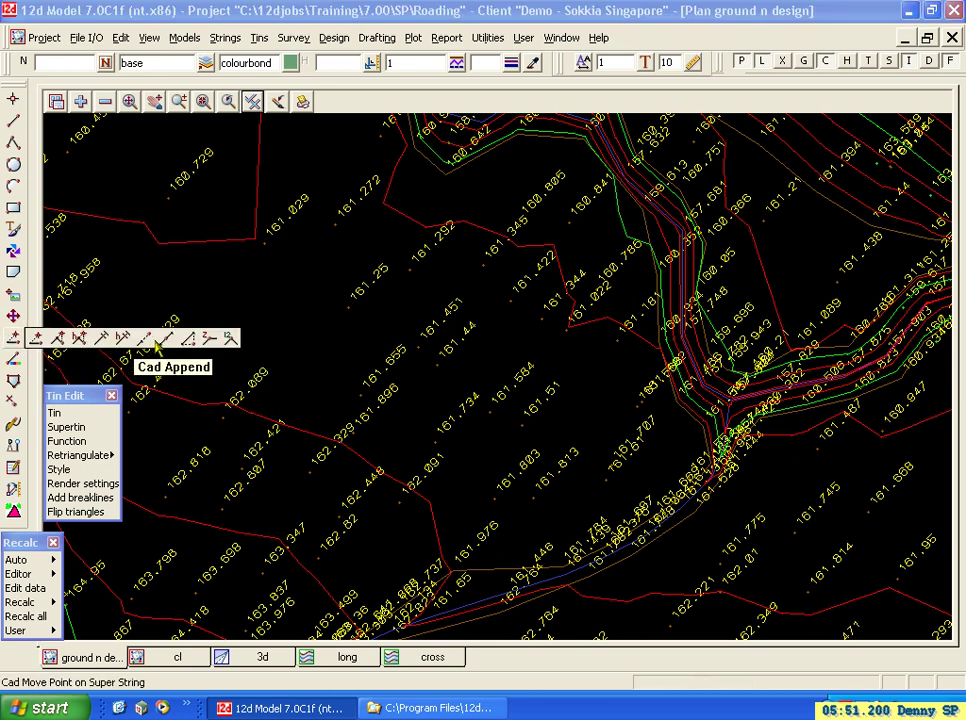
left_click(210, 340)
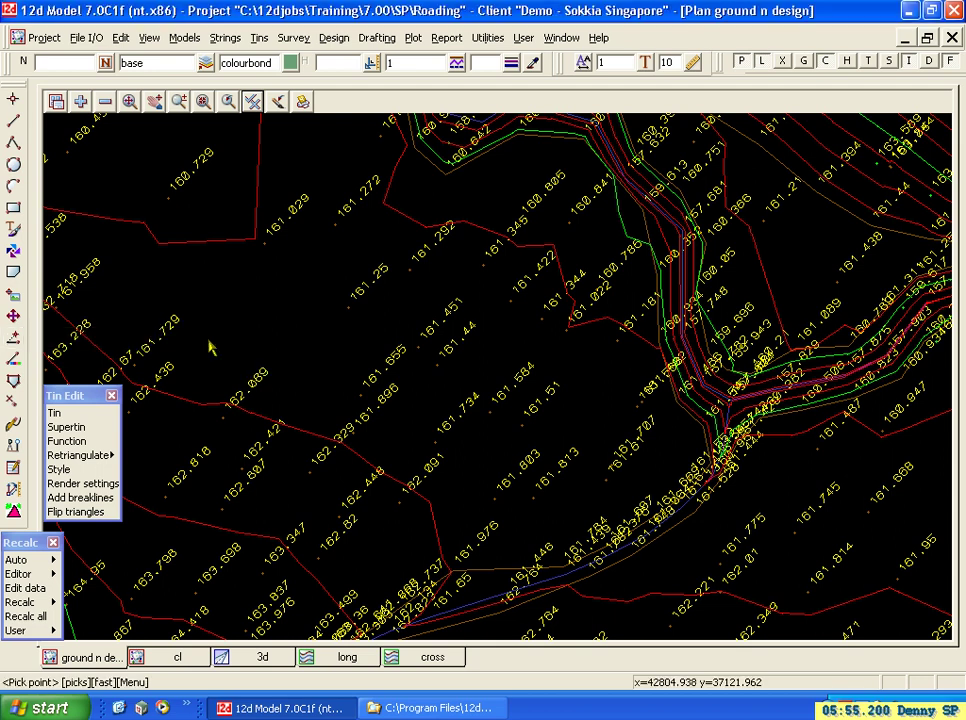
left_click(348, 312)
middle_click(349, 313)
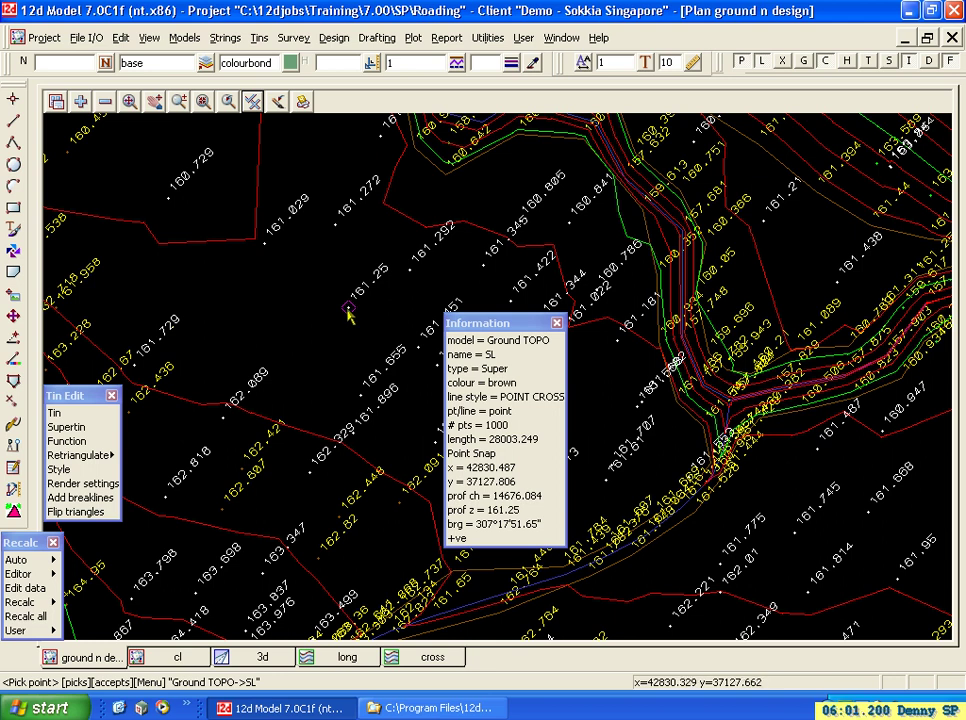
middle_click(349, 313)
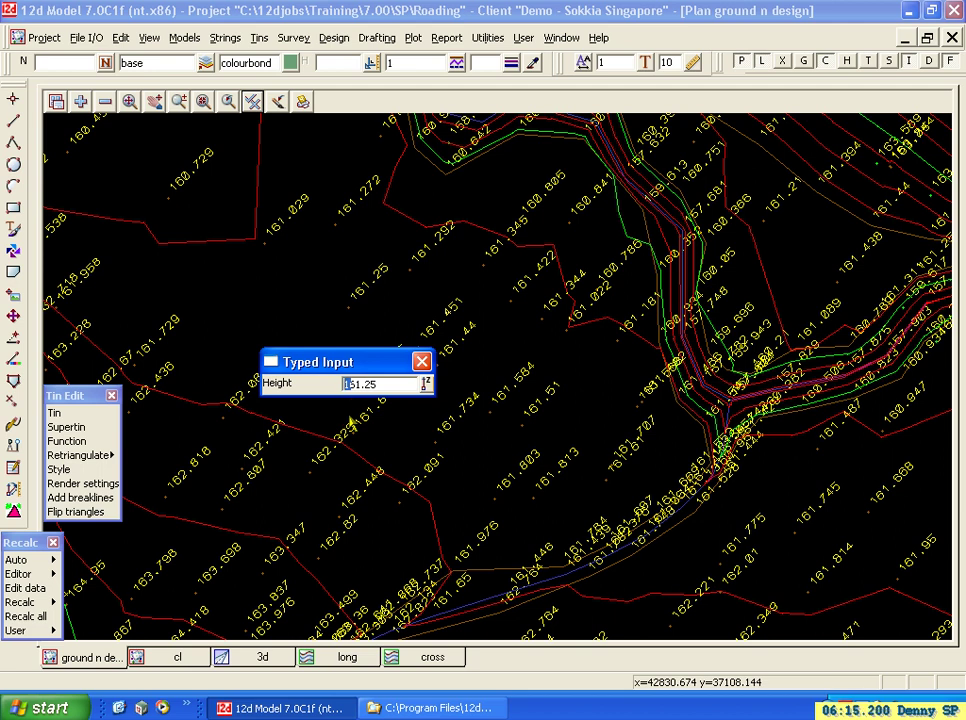
key("Delete")
key("Return")
- Redraw the plan view and retriangulate the ground tin with the erroneous low point height
left_click(277, 101)
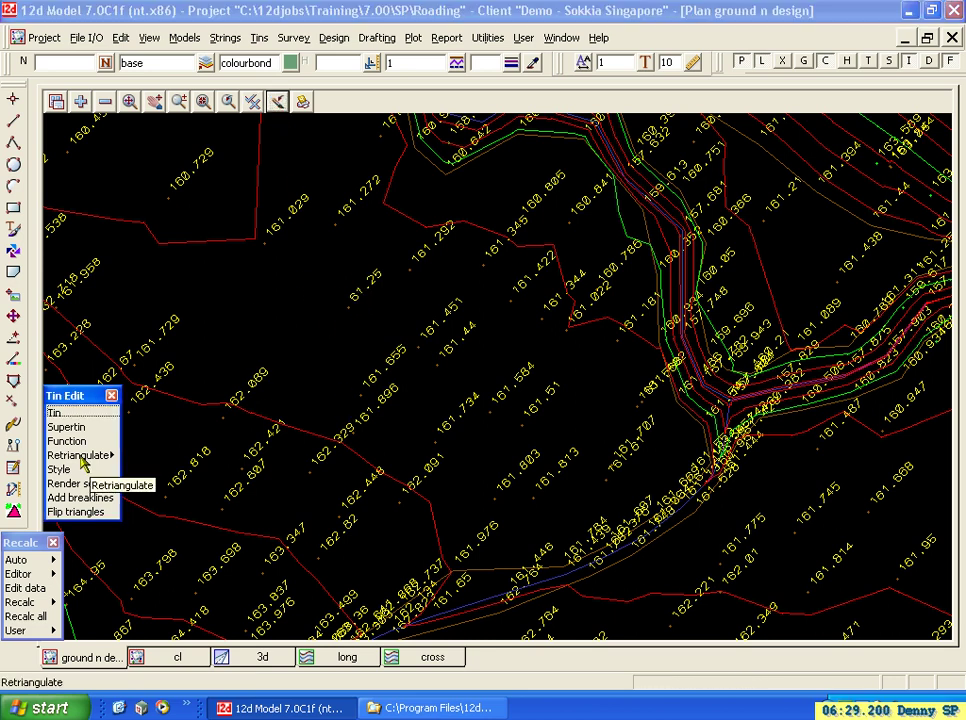
left_click(82, 456)
left_click(142, 492)
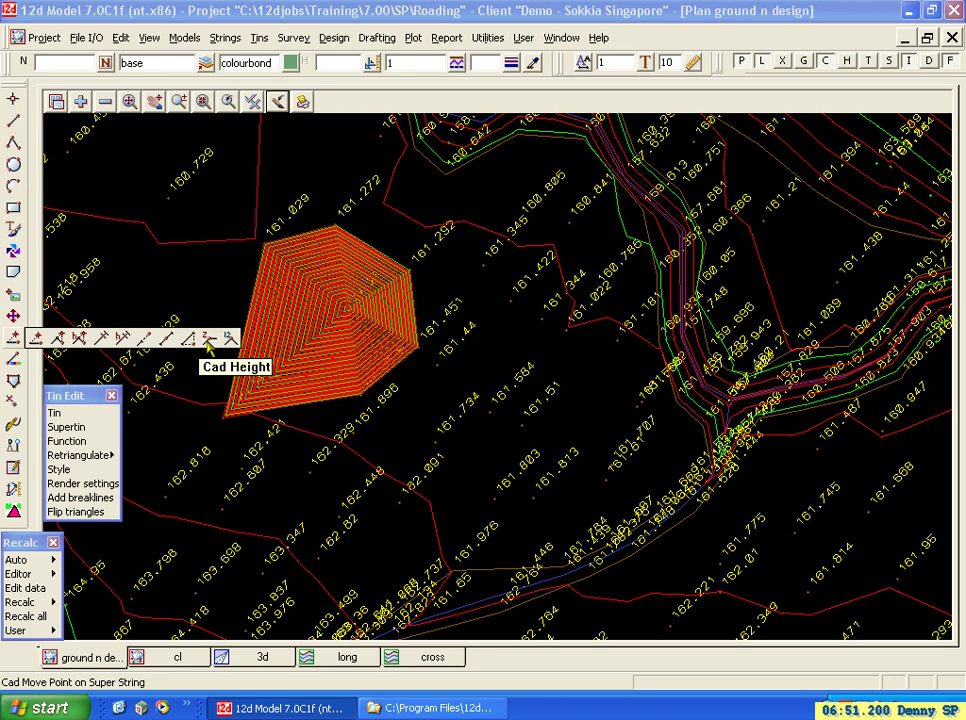
- Set the height of the topo point in the contour pit to 161.25 and retriangulate the ground tin
left_click(209, 345)
left_click(350, 315)
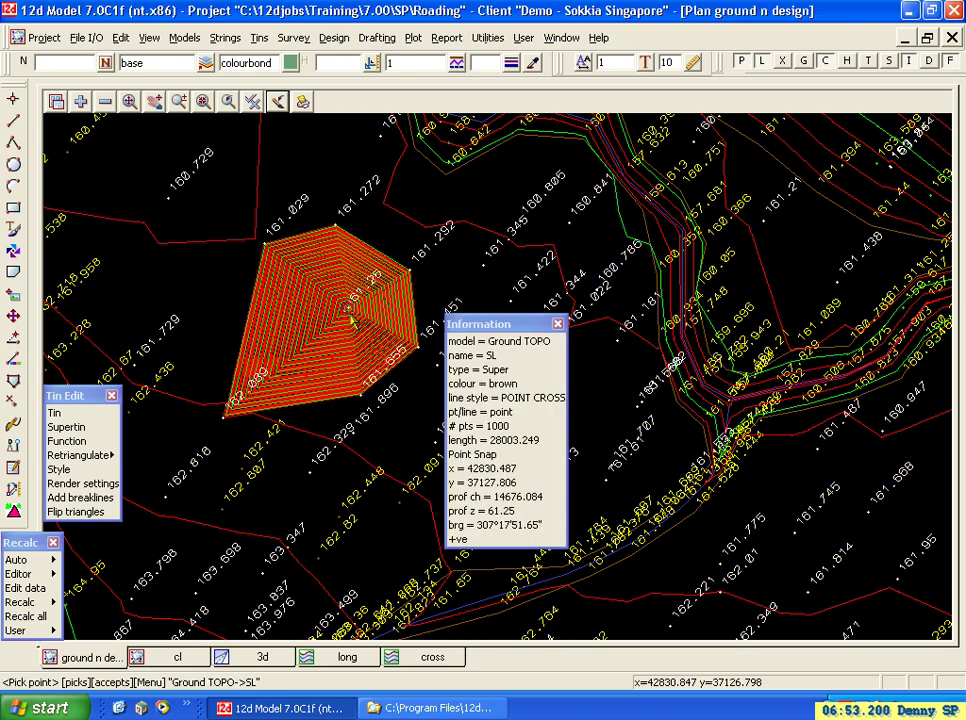
middle_click(352, 318)
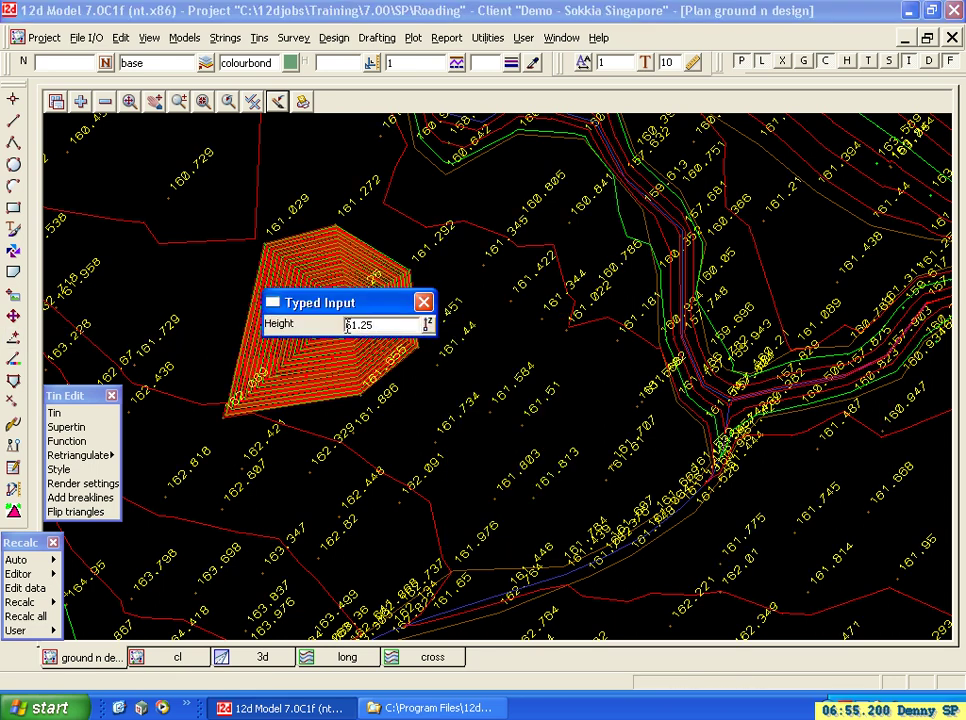
left_click(347, 324)
type("1")
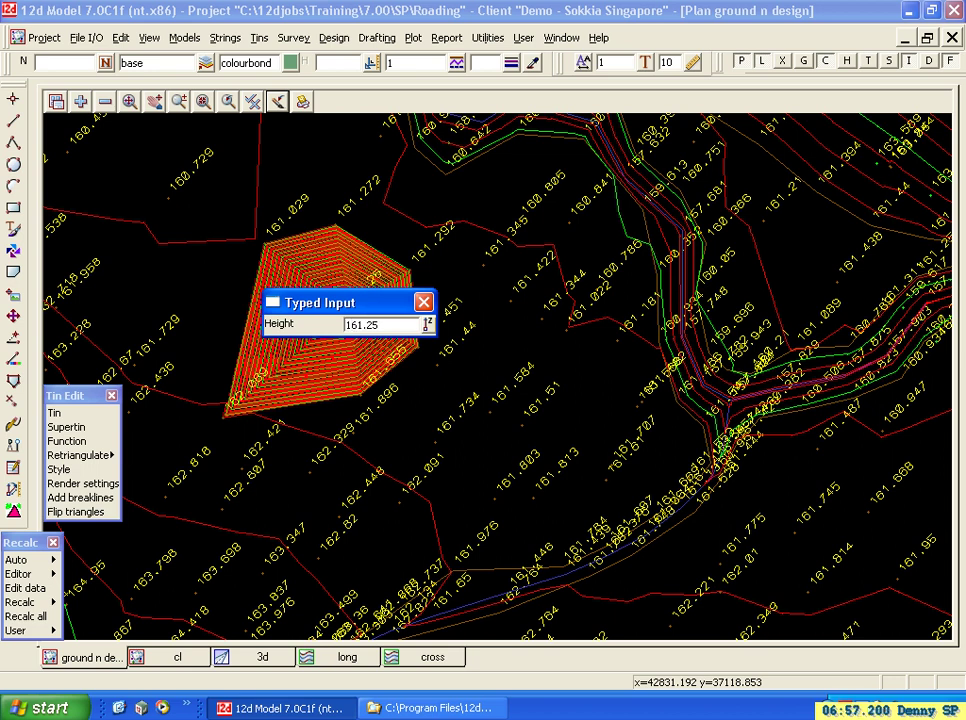
key("Return")
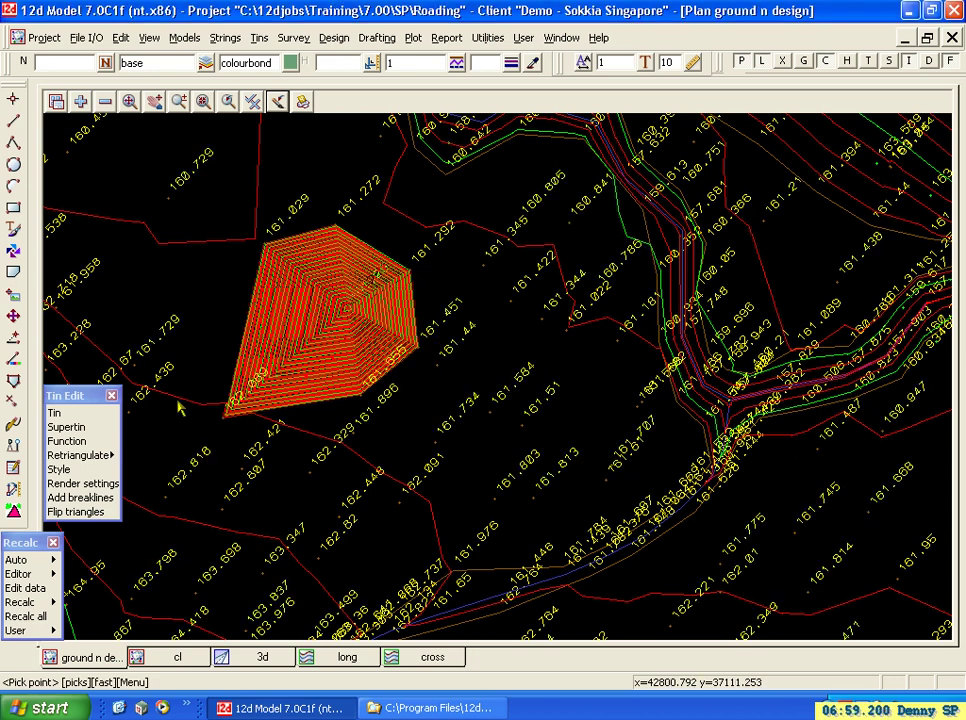
left_click(101, 456)
left_click(153, 492)
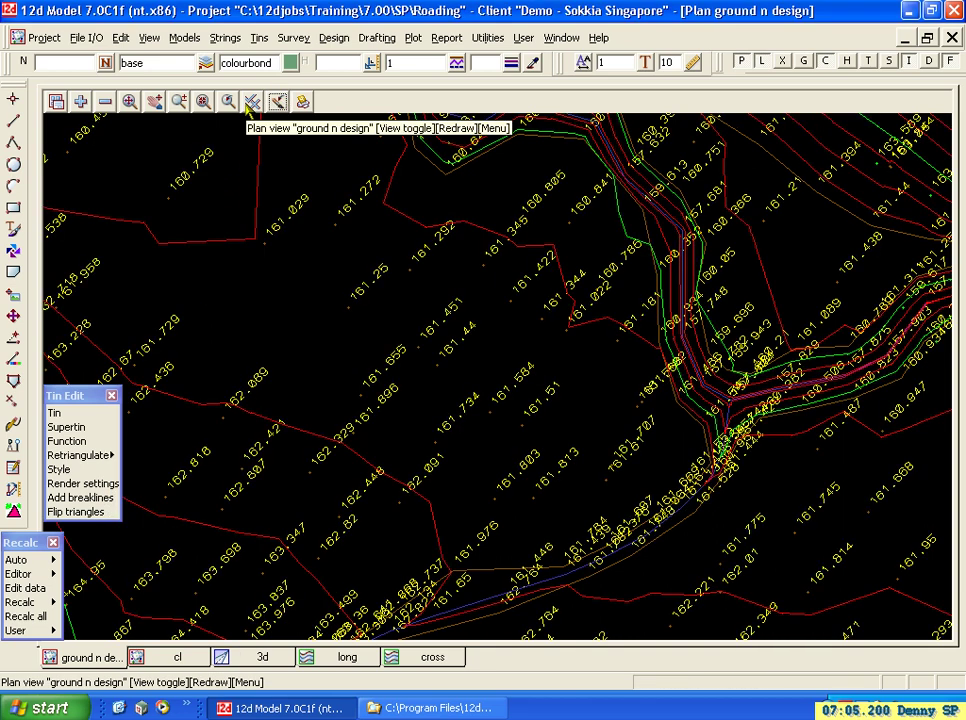
- Compare the Z value text at the full plan extents and zoomed in around the channel
left_click(129, 102)
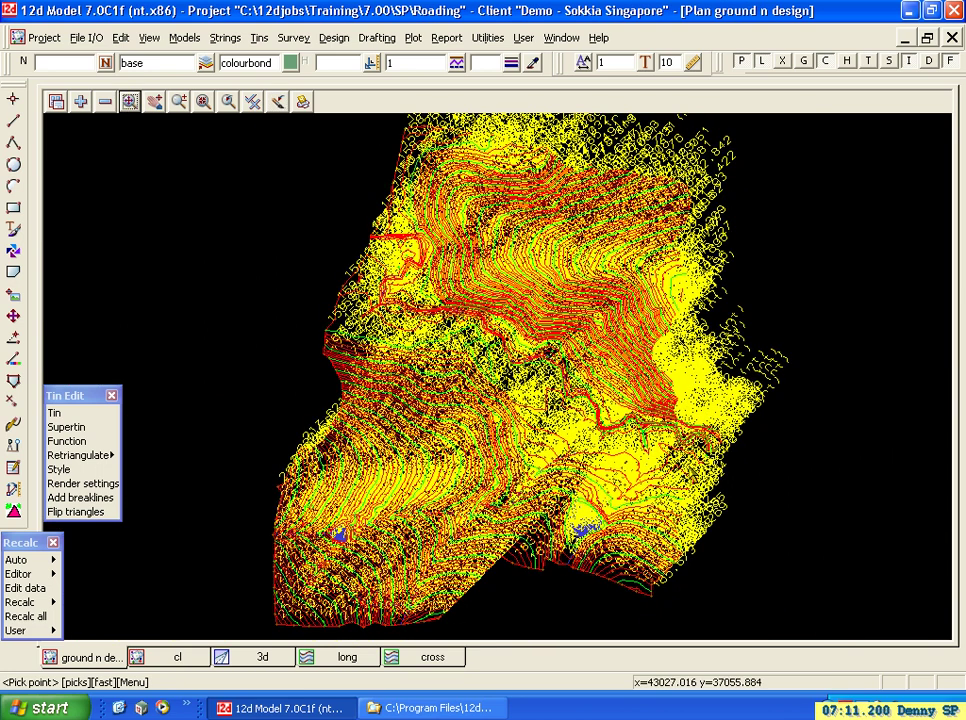
left_click(252, 101)
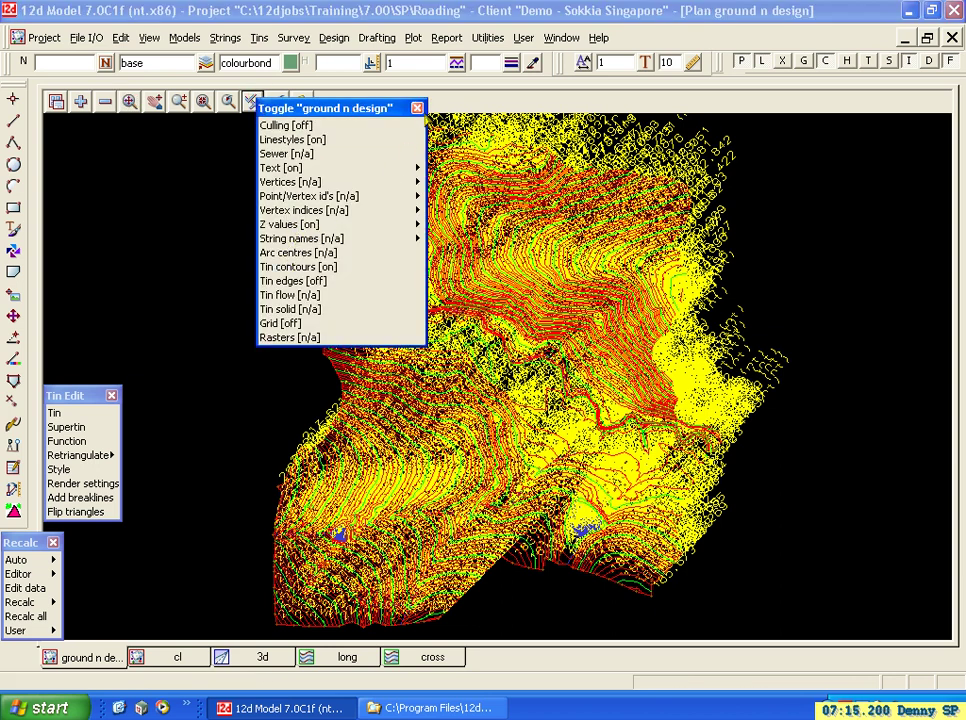
left_click(417, 108)
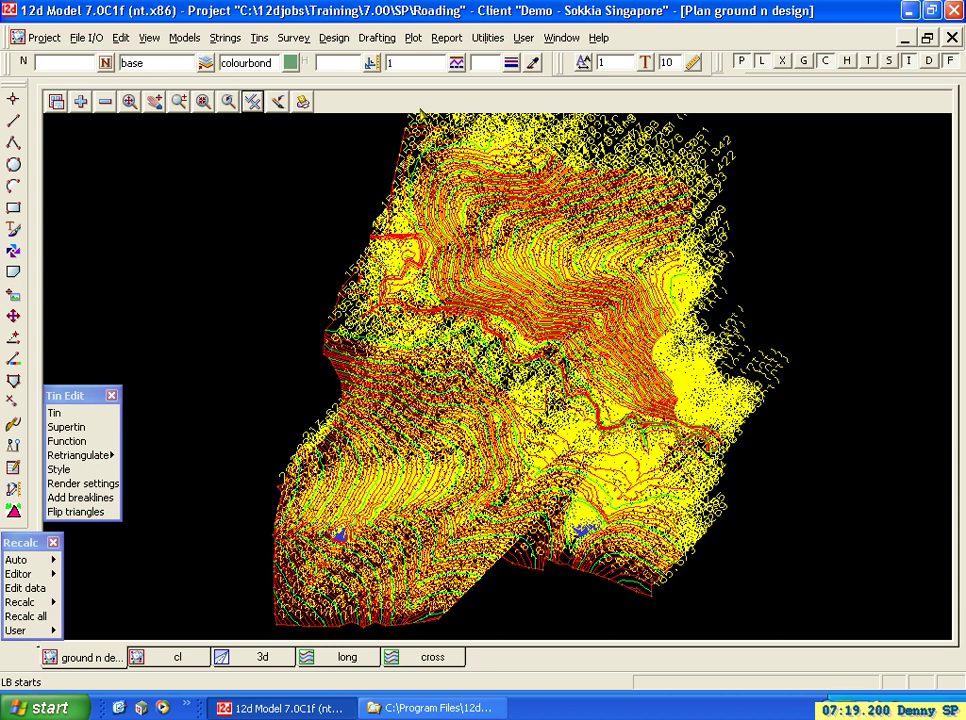
left_click(394, 295)
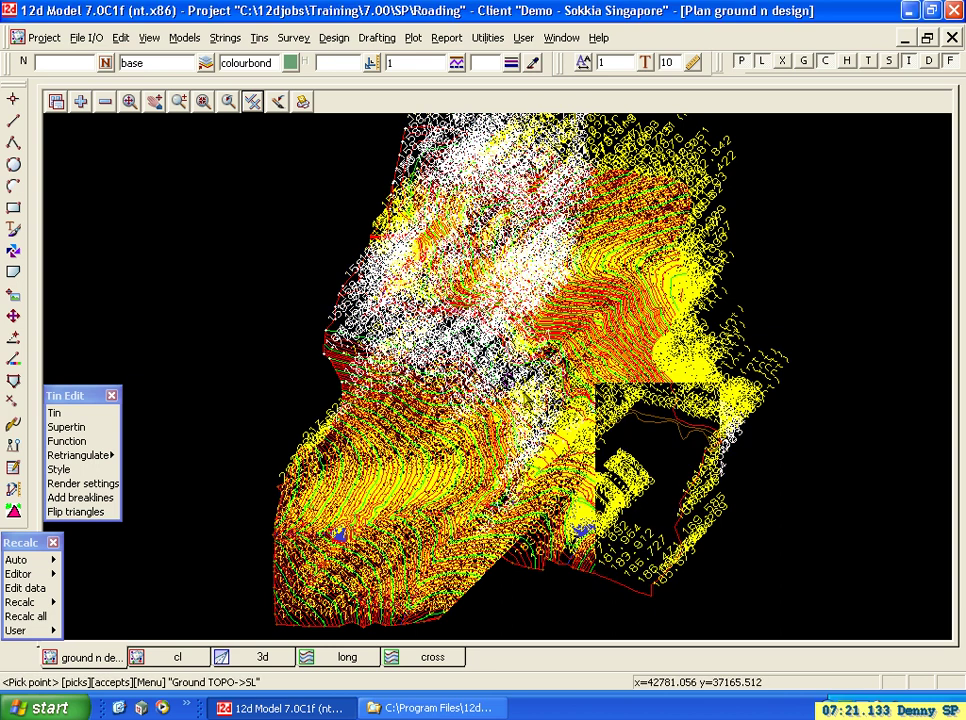
scroll(483, 403, "up", 6)
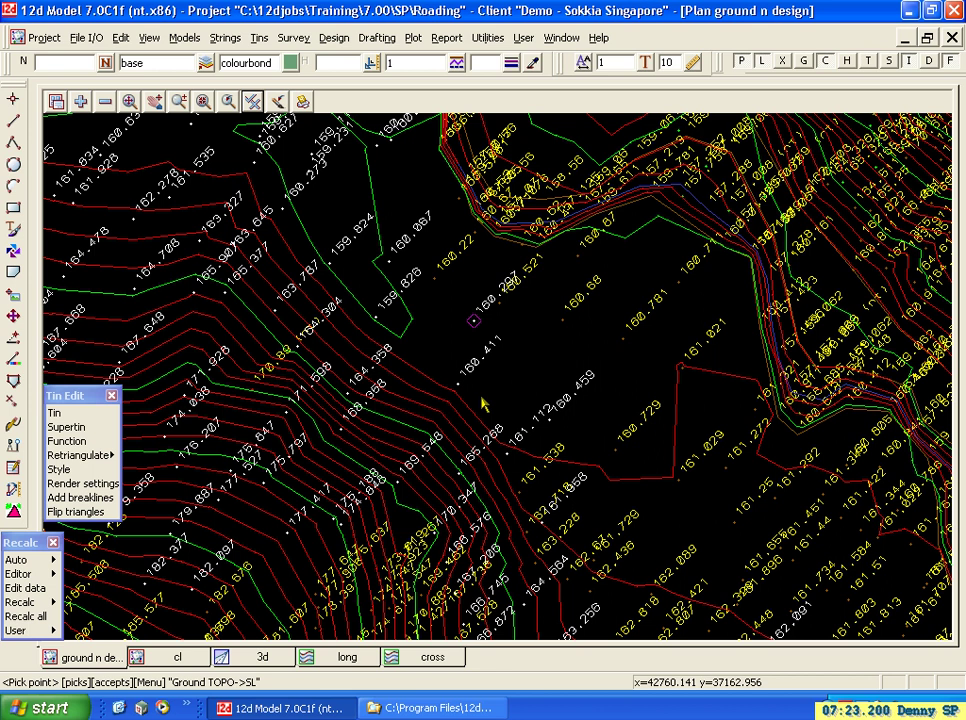
left_click(129, 101)
left_click(302, 253)
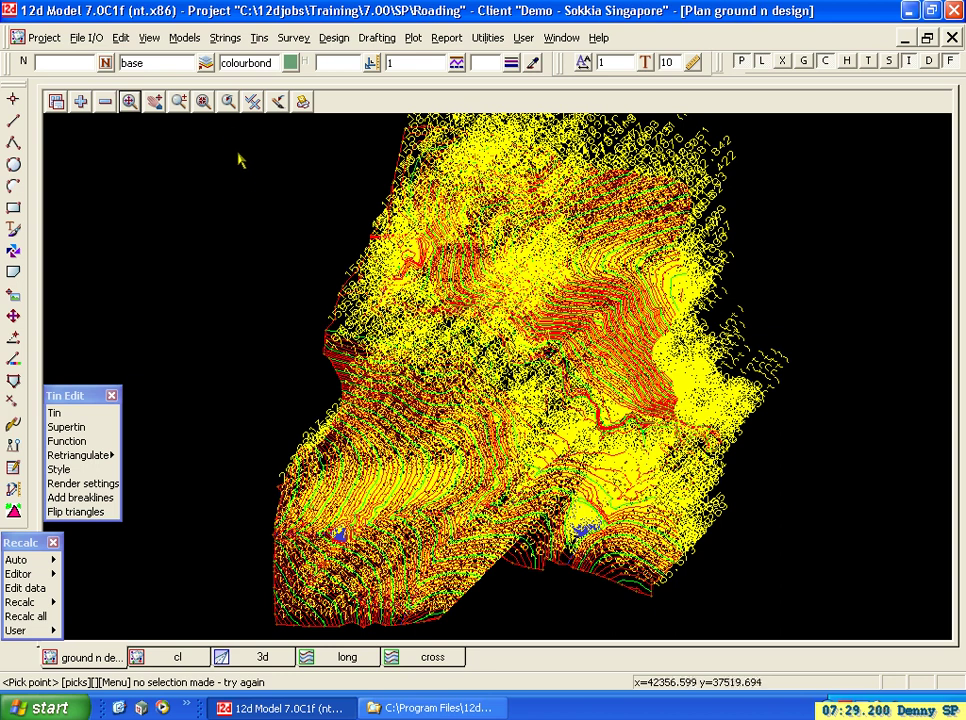
- Open the single Z value settings for the ground n design plan view and keep the dialog clear of the contours
left_click(57, 103)
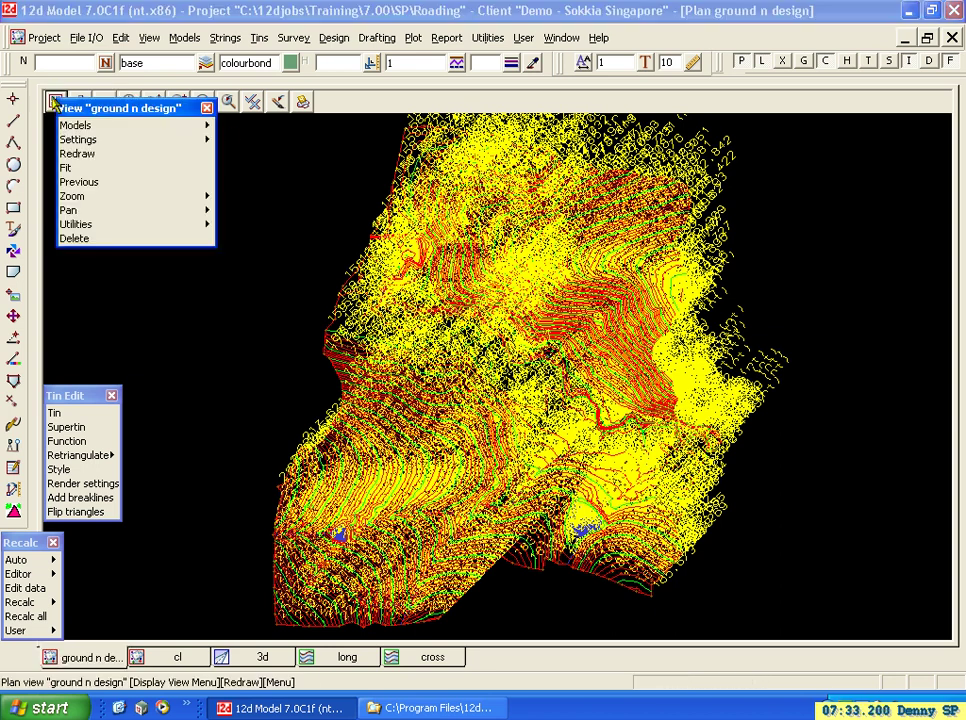
mouse_move(190, 141)
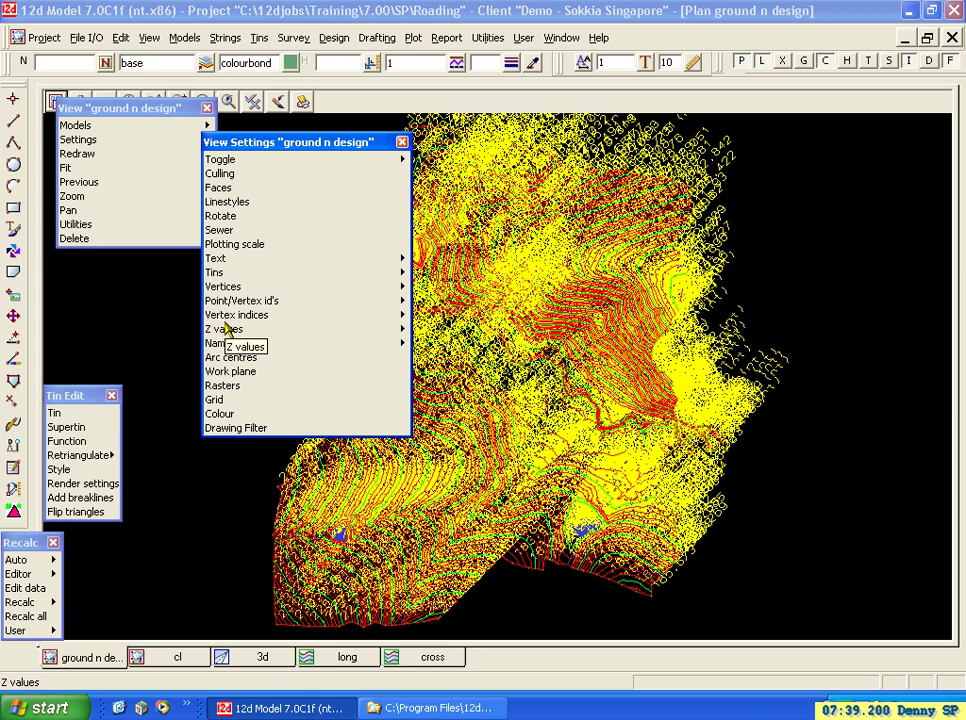
mouse_move(403, 329)
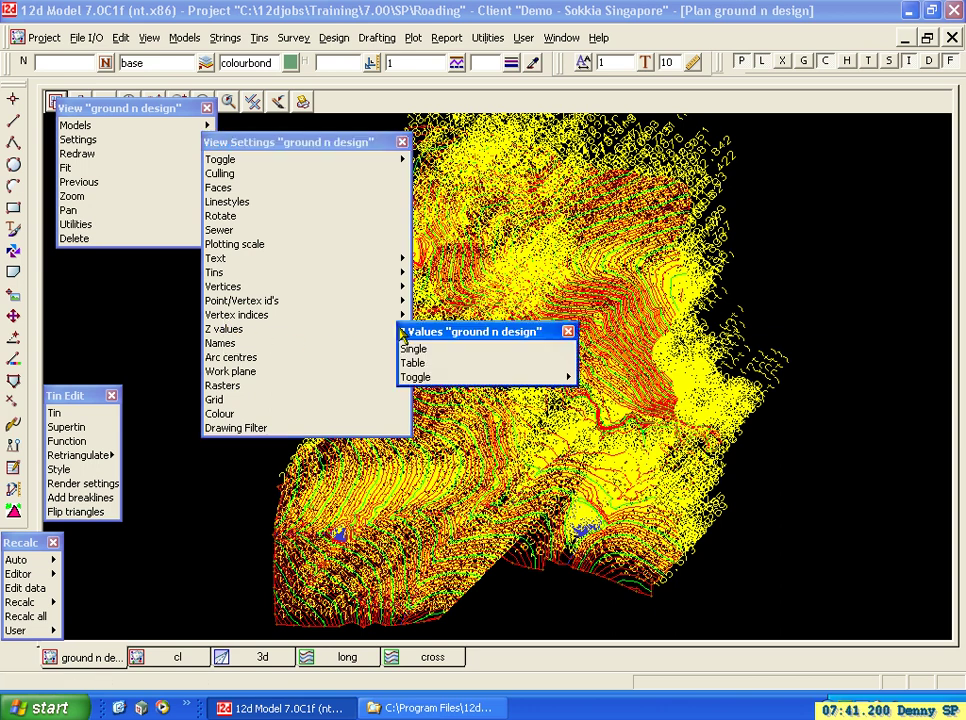
left_click(414, 349)
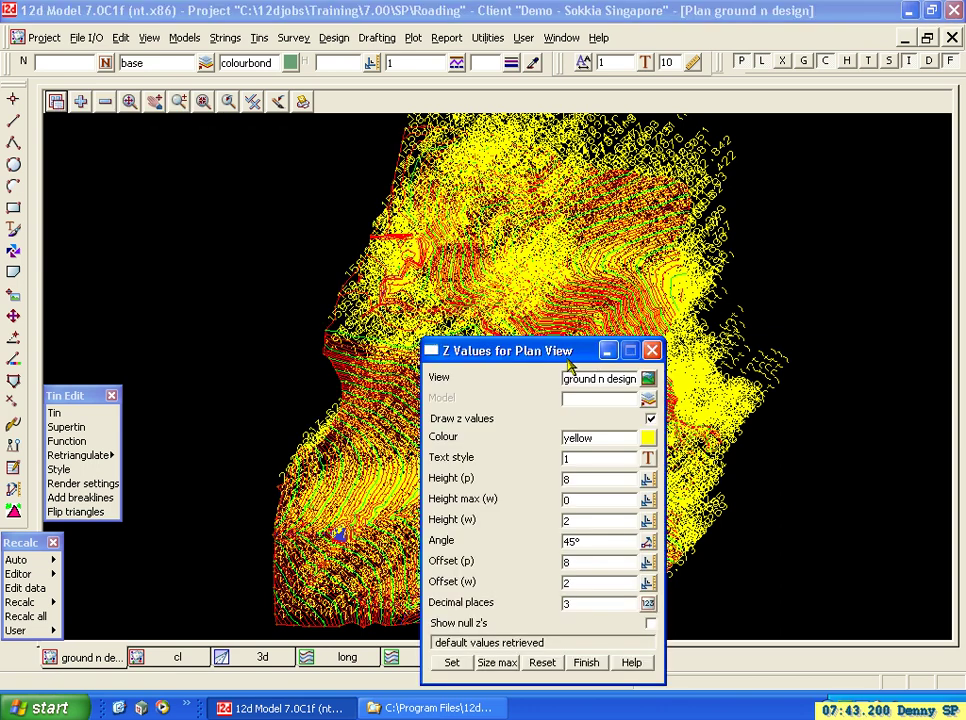
left_click_drag(500, 350, 180, 167)
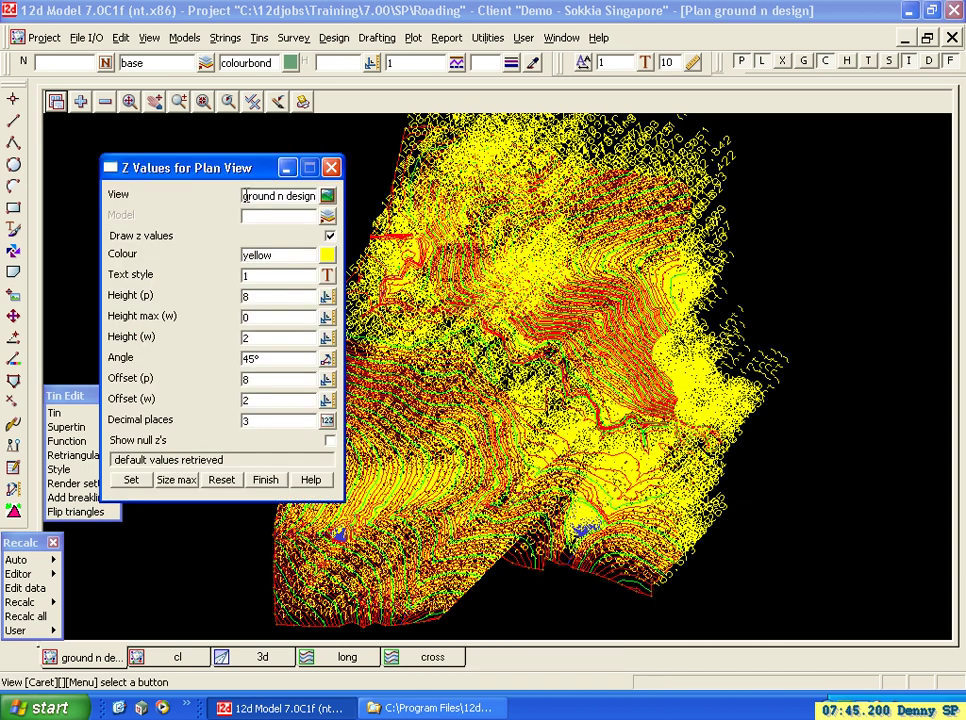
left_click_drag(262, 196, 315, 196)
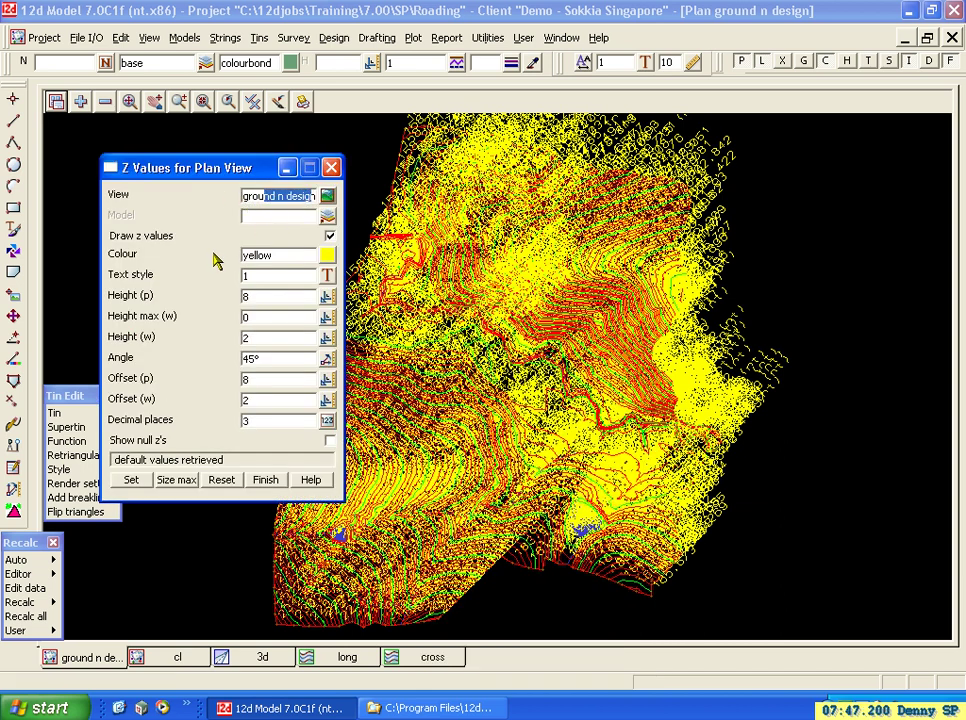
- Set the maximum world height of the Z values to 1.828 by sizing it from the zoomed-in channel area, and finish the settings
left_click(399, 233)
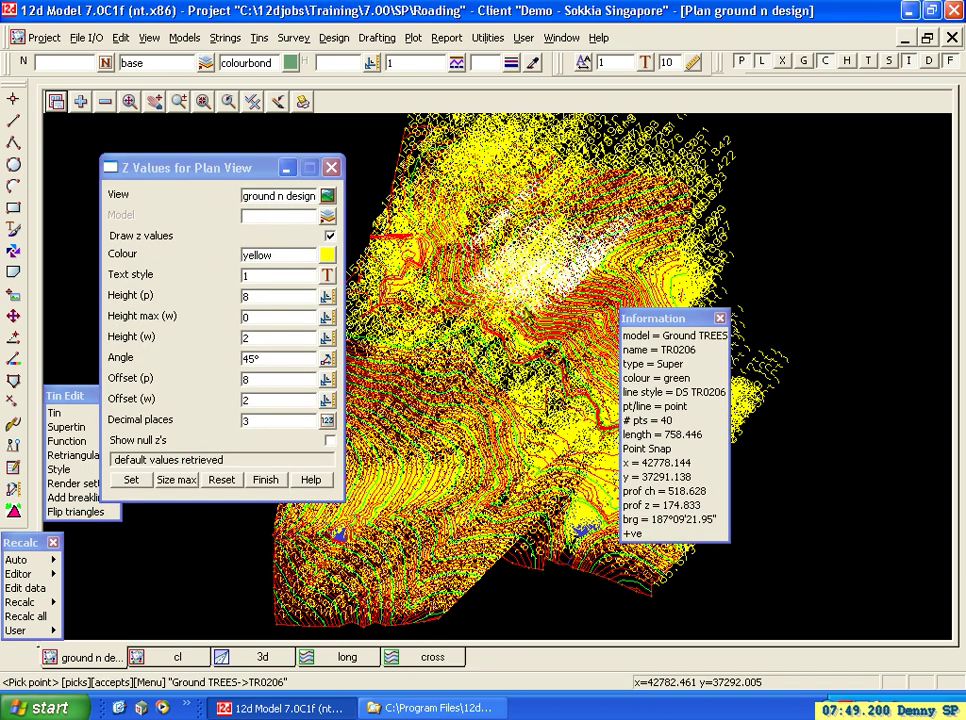
scroll(460, 260, "up", 8)
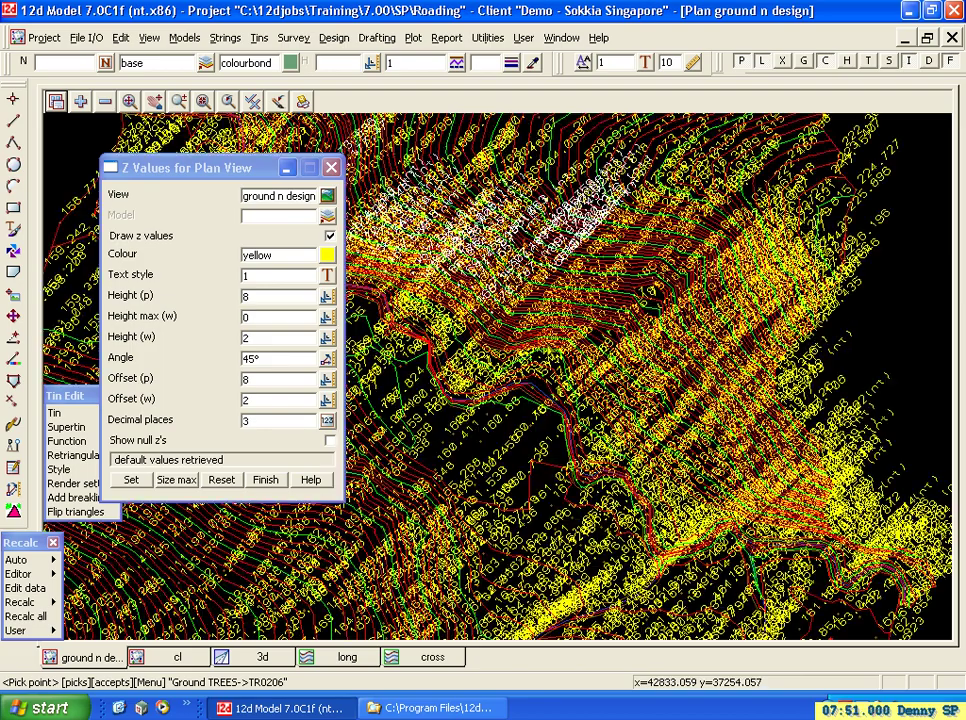
scroll(524, 357, "up", 3)
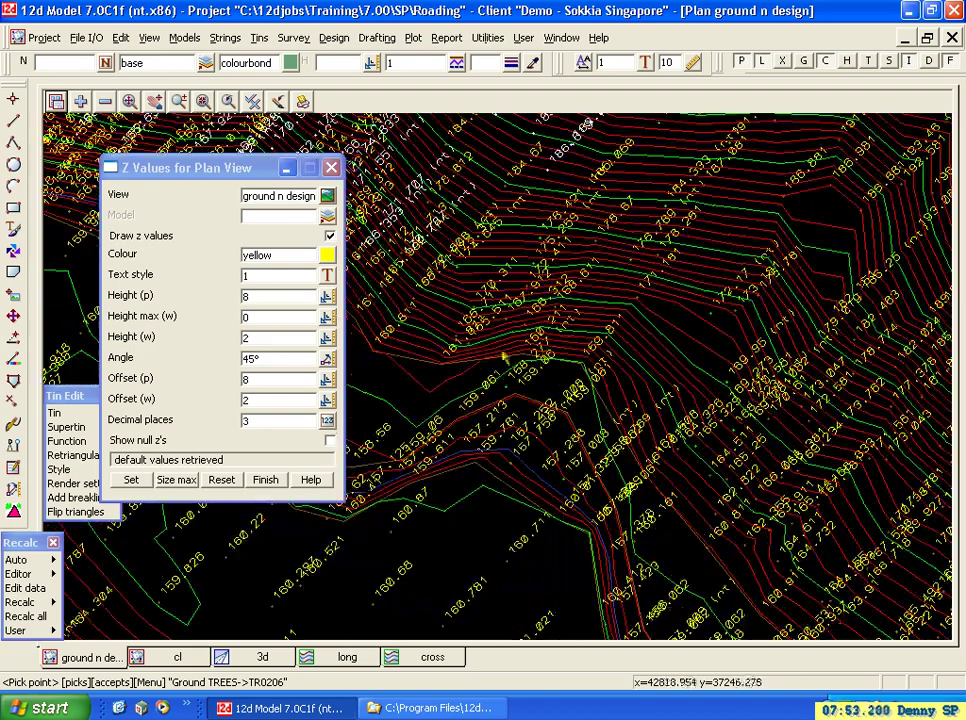
scroll(520, 350, "up", 2)
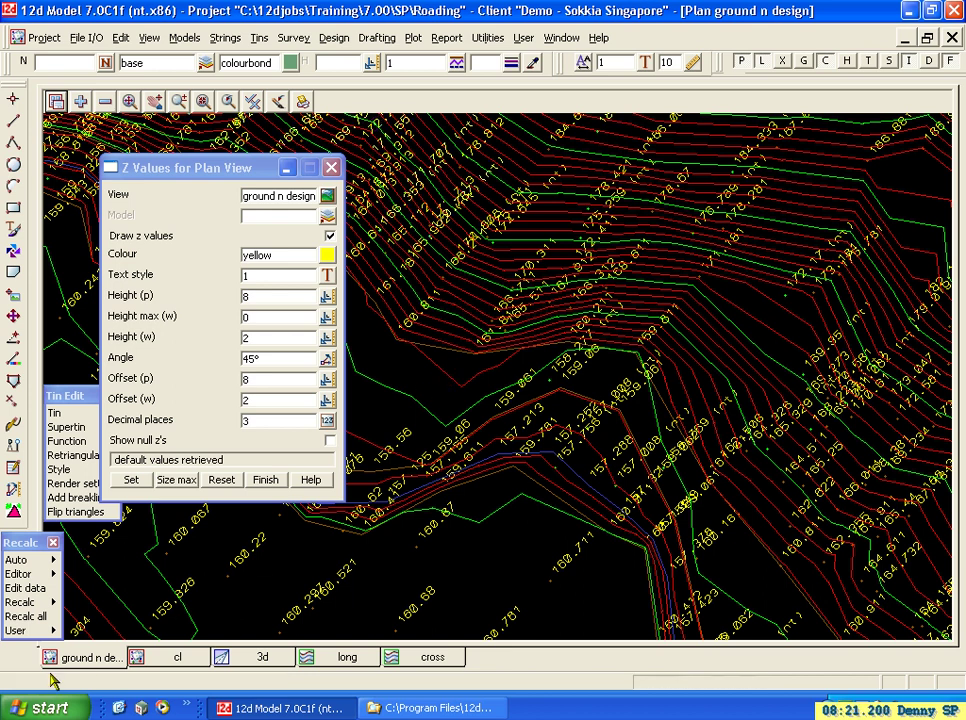
left_click(217, 165)
scroll(550, 302, "down", 3)
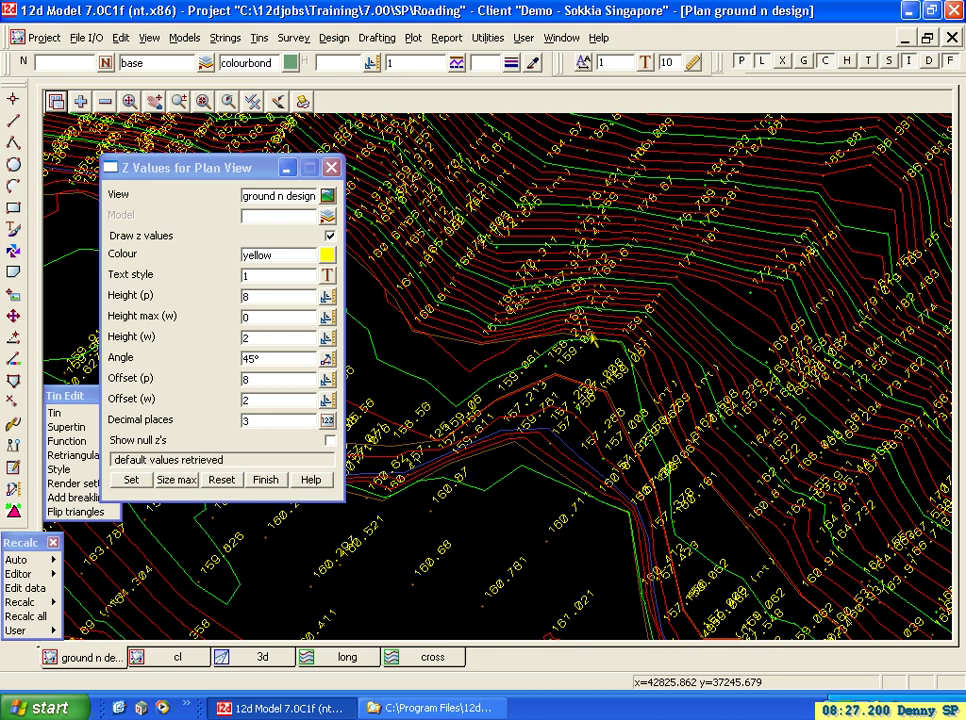
left_click(178, 481)
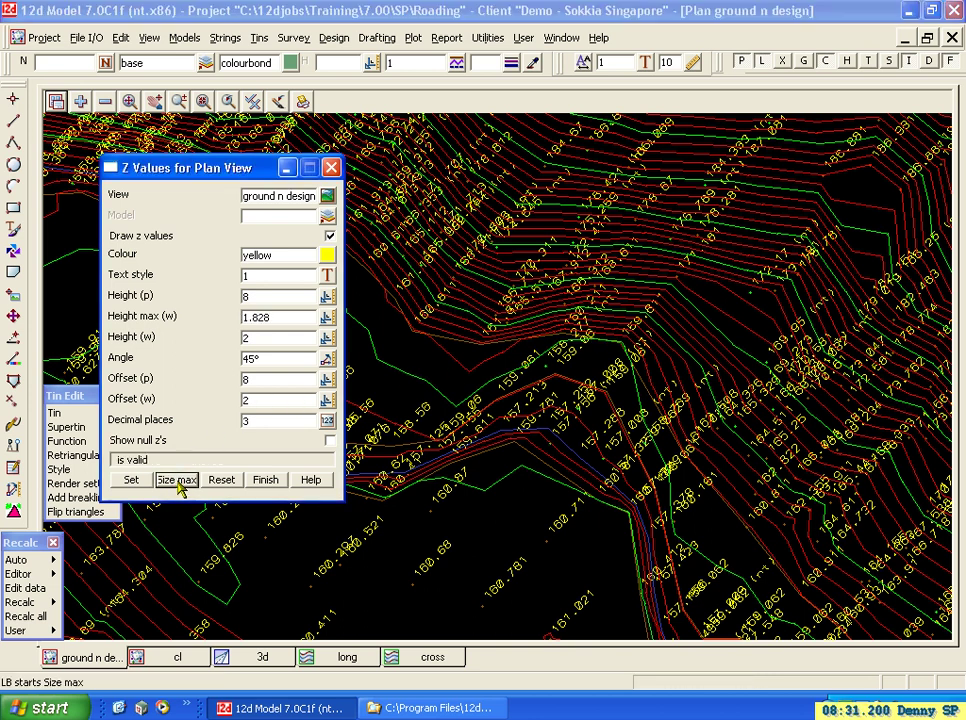
left_click(260, 318)
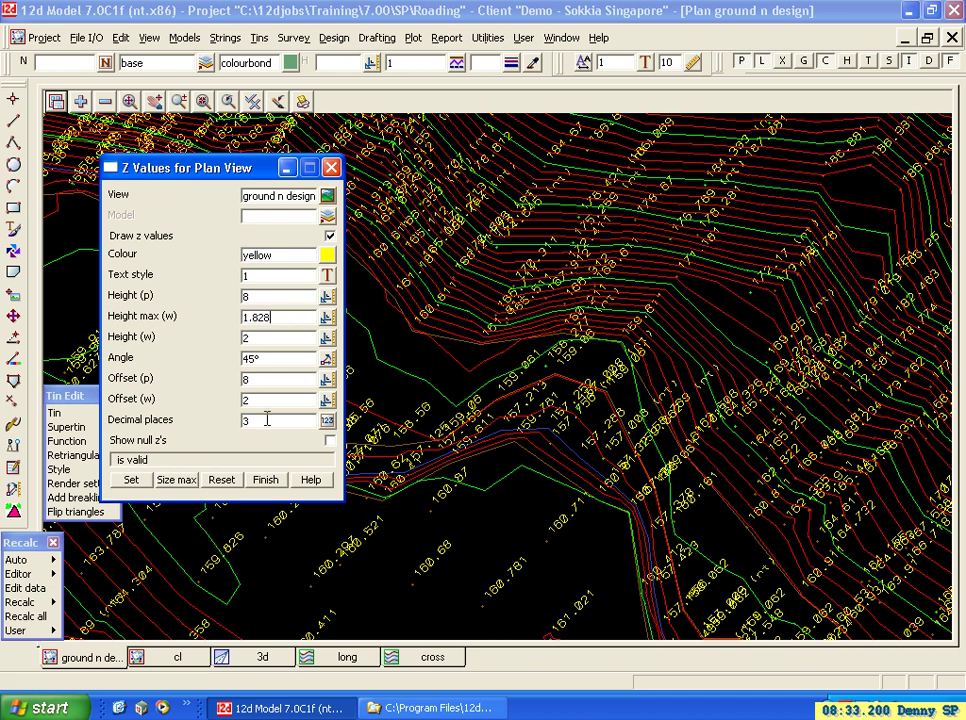
left_click(131, 481)
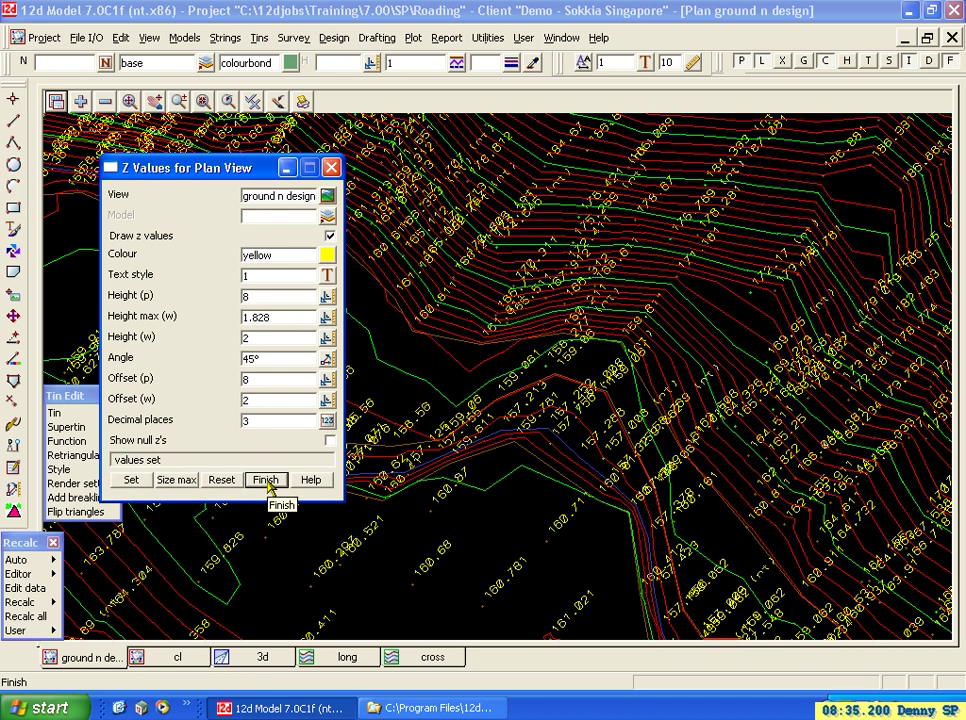
left_click(267, 480)
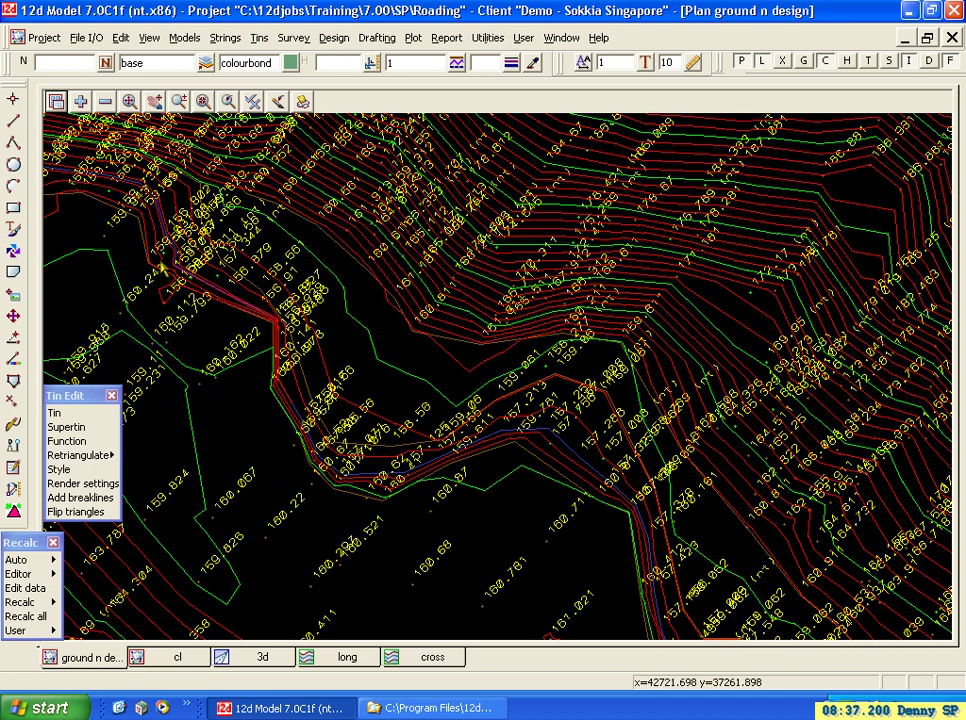
- Check the Z value display at full plan extents and zoomed in on the flat area, and review the view's display toggles
left_click(129, 103)
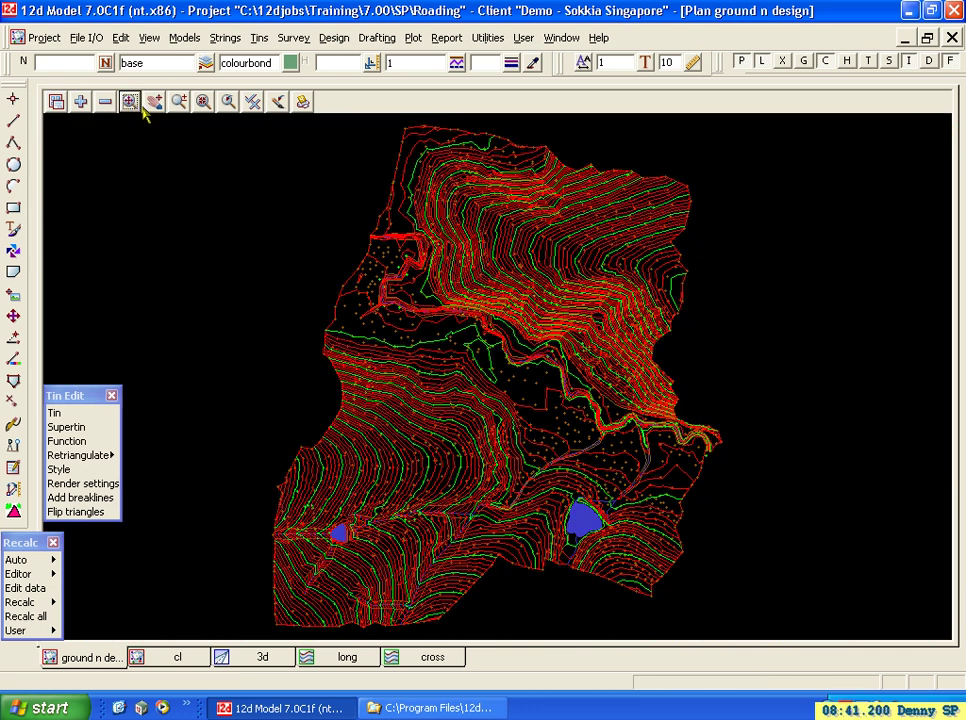
scroll(533, 418, "up", 1)
scroll(533, 420, "up", 3)
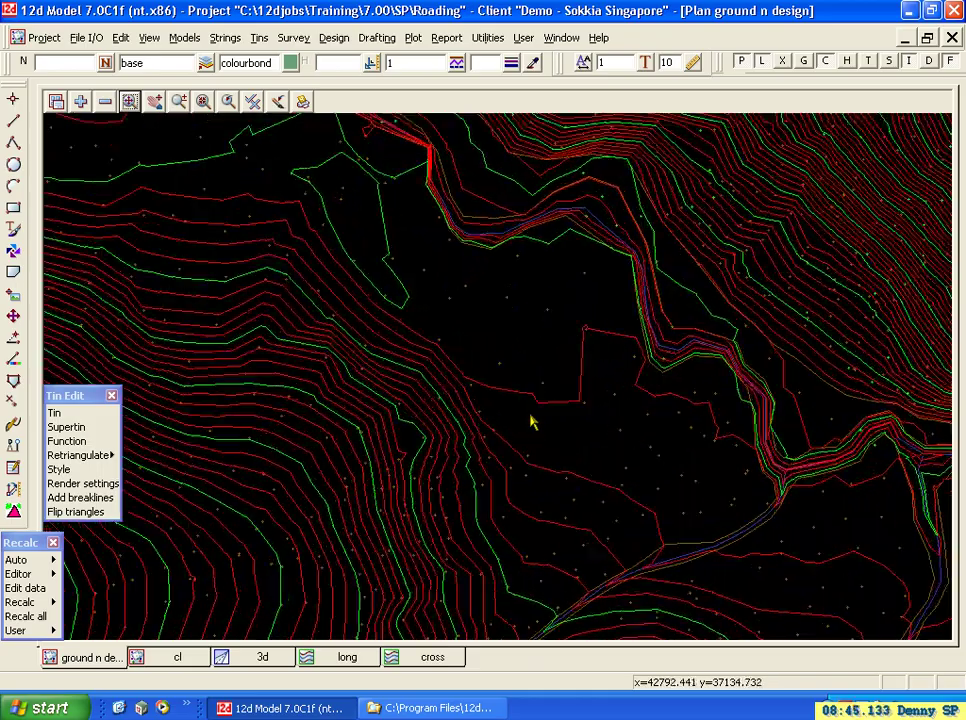
scroll(533, 422, "up", 2)
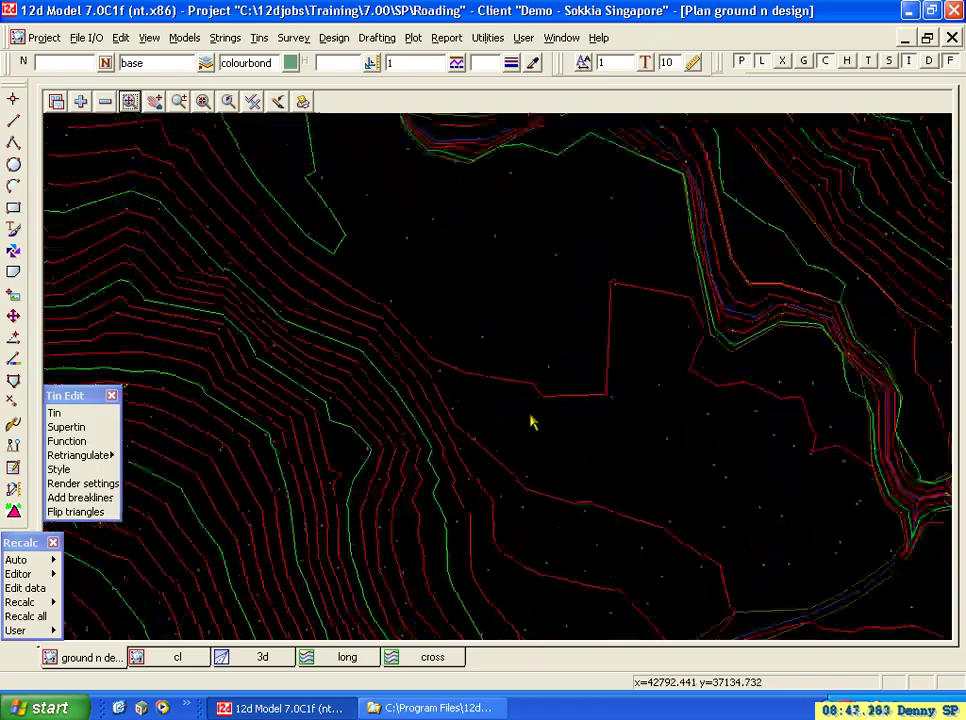
scroll(533, 422, "down", 1)
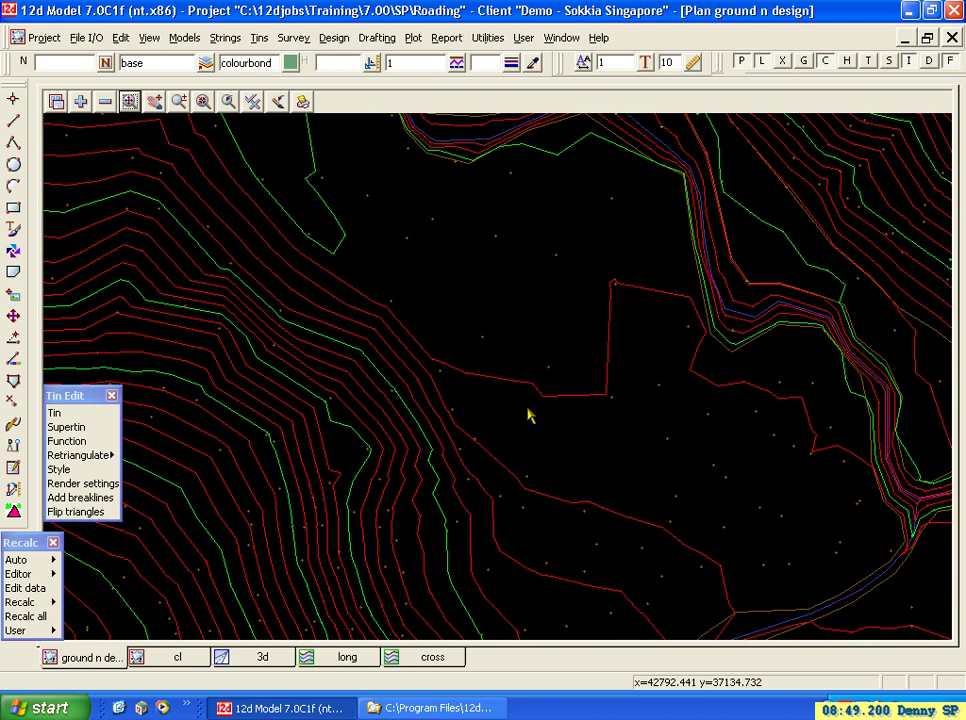
left_click(252, 101)
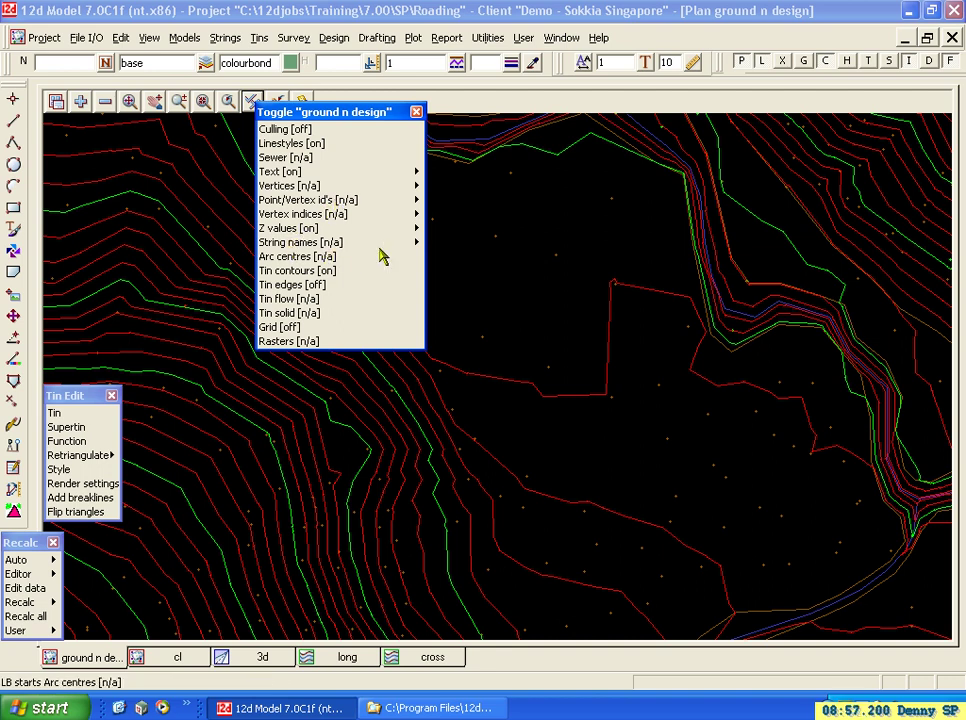
mouse_move(419, 250)
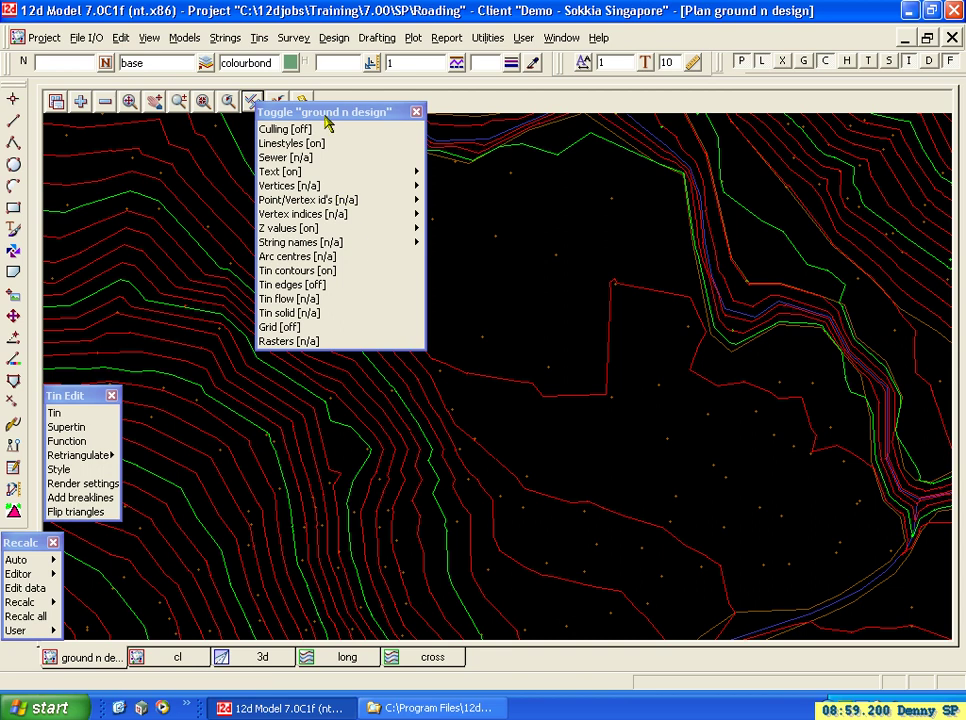
left_click(278, 103)
left_click(129, 101)
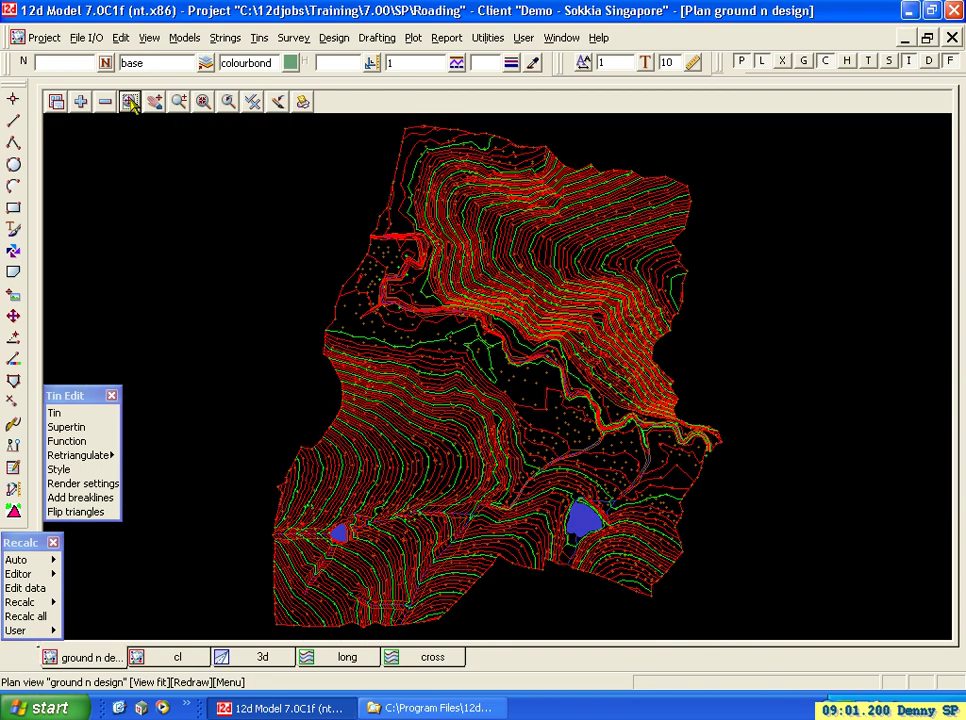